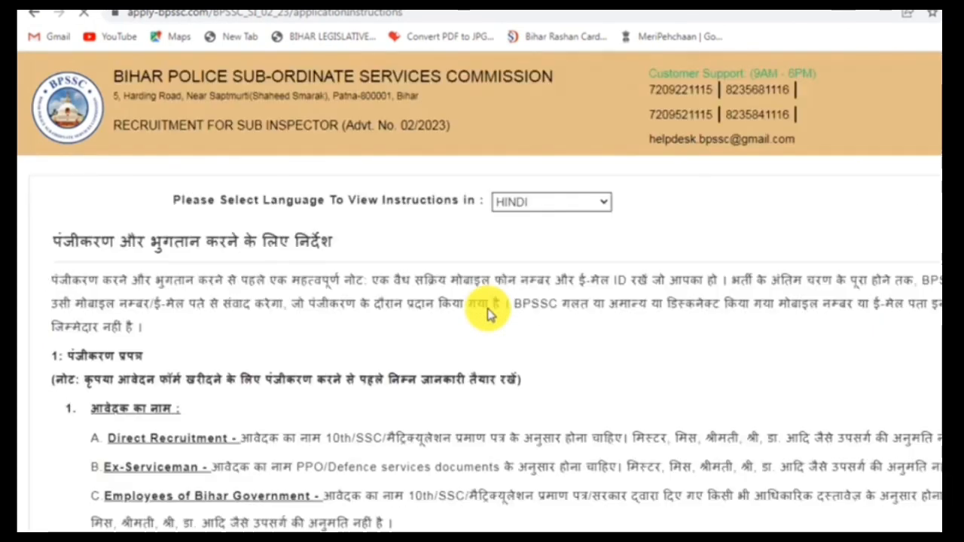
Scroll down through the Hindi registration and payment instructions
{"action": "scroll", "coordinate": [475, 313], "scroll_direction": "down", "scroll_amount": 2}
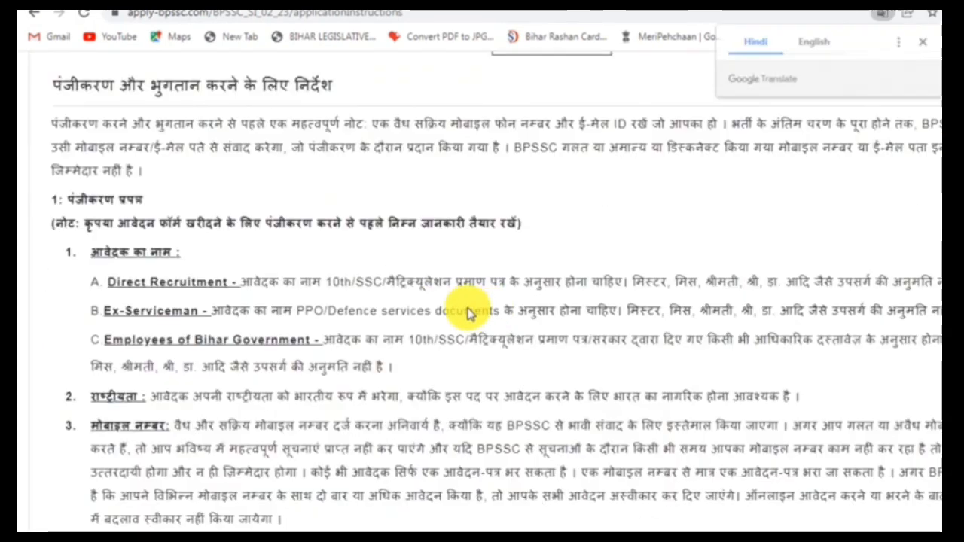
Dismiss the translation offer and scroll to section 10's direct-recruitment age table
{"action": "left_click", "coordinate": [924, 41]}
{"action": "scroll", "coordinate": [595, 264], "scroll_direction": "down", "scroll_amount": 4}
{"action": "scroll", "coordinate": [631, 307], "scroll_direction": "down", "scroll_amount": 2}
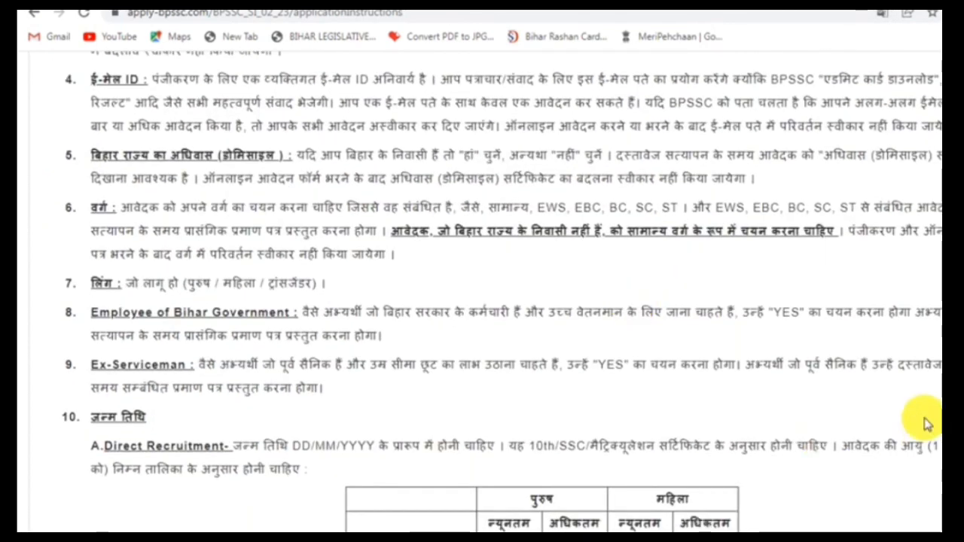
{"action": "scroll", "coordinate": [523, 216], "scroll_direction": "down", "scroll_amount": 4}
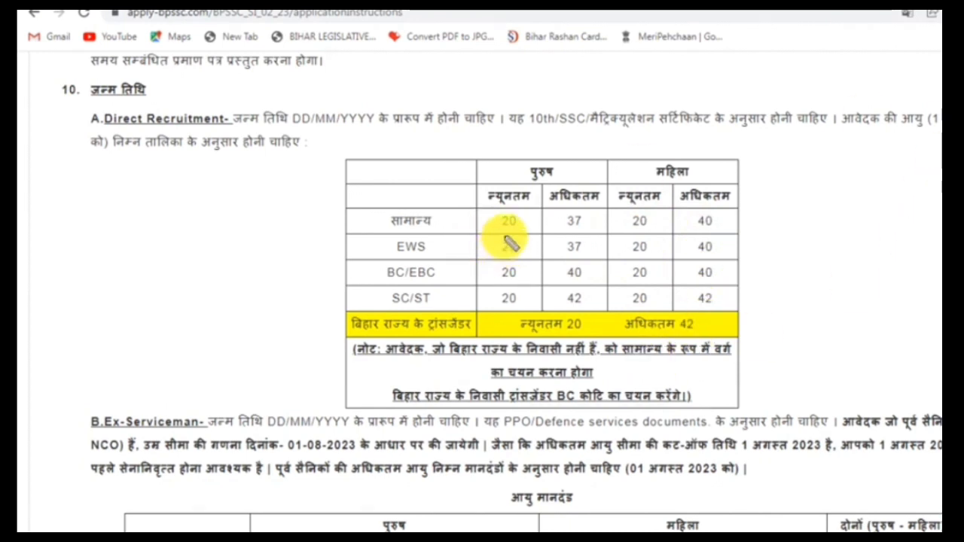
Tick the age limits 20, 37 and 40 for General, women and BC/EBC, then erase the ticks
{"action": "mouse_move", "coordinate": [502, 233]}
{"action": "left_mouse_down"}
{"action": "mouse_move", "coordinate": [540, 207]}
{"action": "mouse_move", "coordinate": [582, 237]}
{"action": "mouse_move", "coordinate": [614, 205]}
{"action": "left_mouse_up"}
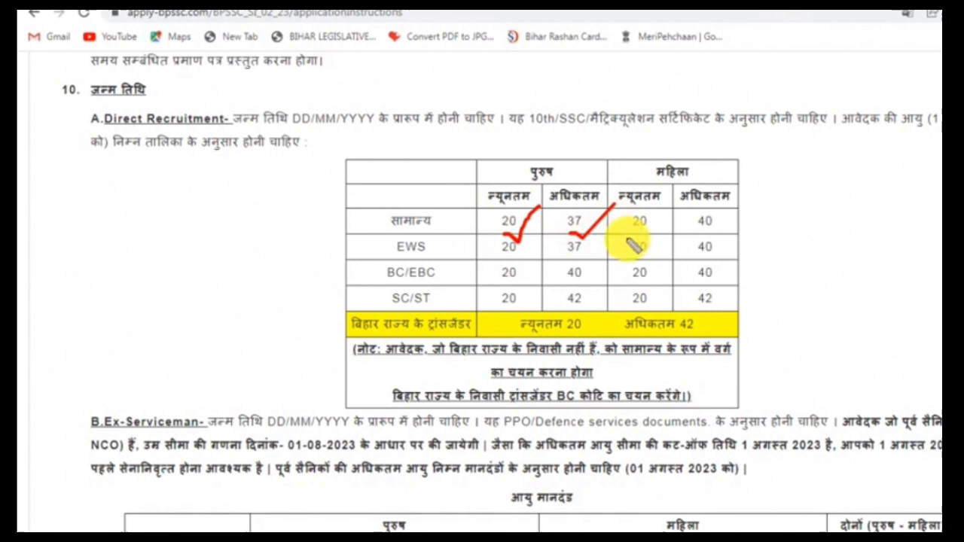
{"action": "left_click_drag", "start_coordinate": [698, 224], "coordinate": [743, 211]}
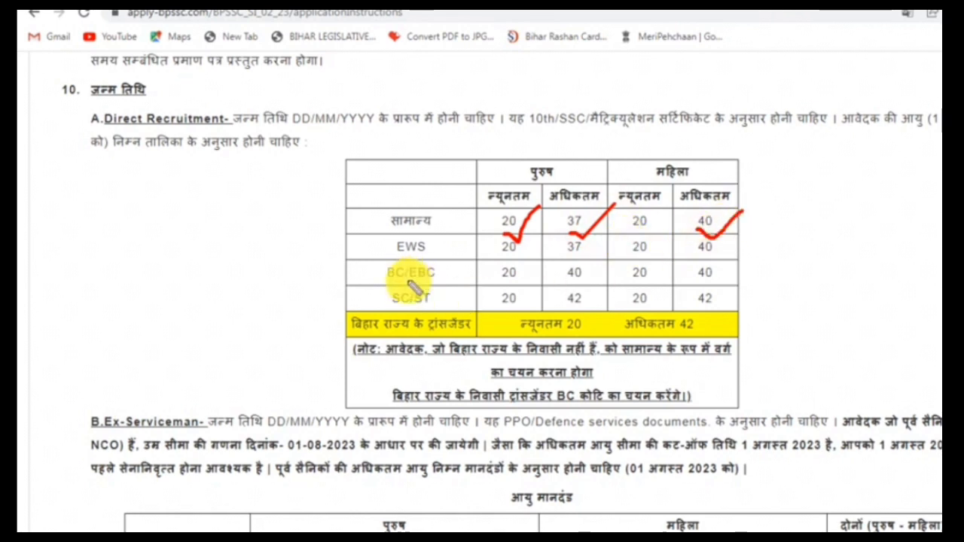
{"action": "mouse_move", "coordinate": [515, 283]}
{"action": "left_mouse_down"}
{"action": "mouse_move", "coordinate": [548, 262]}
{"action": "mouse_move", "coordinate": [618, 264]}
{"action": "left_mouse_up"}
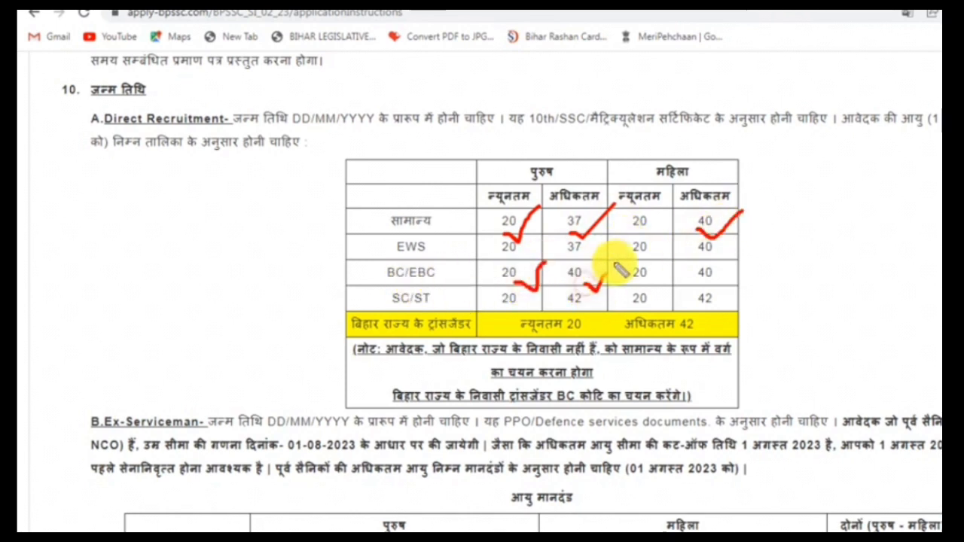
{"action": "left_click_drag", "start_coordinate": [699, 284], "coordinate": [758, 276]}
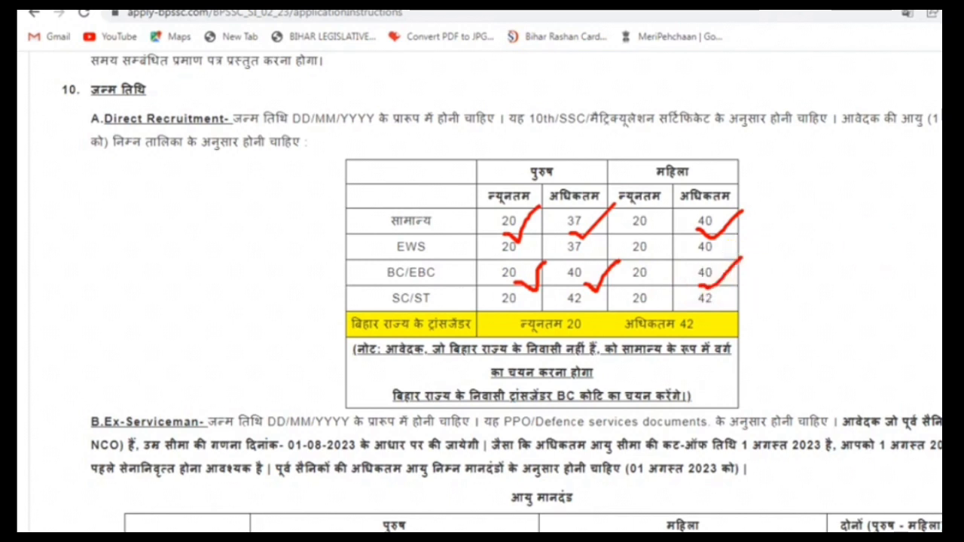
{"action": "left_click_drag", "start_coordinate": [455, 162], "coordinate": [912, 427]}
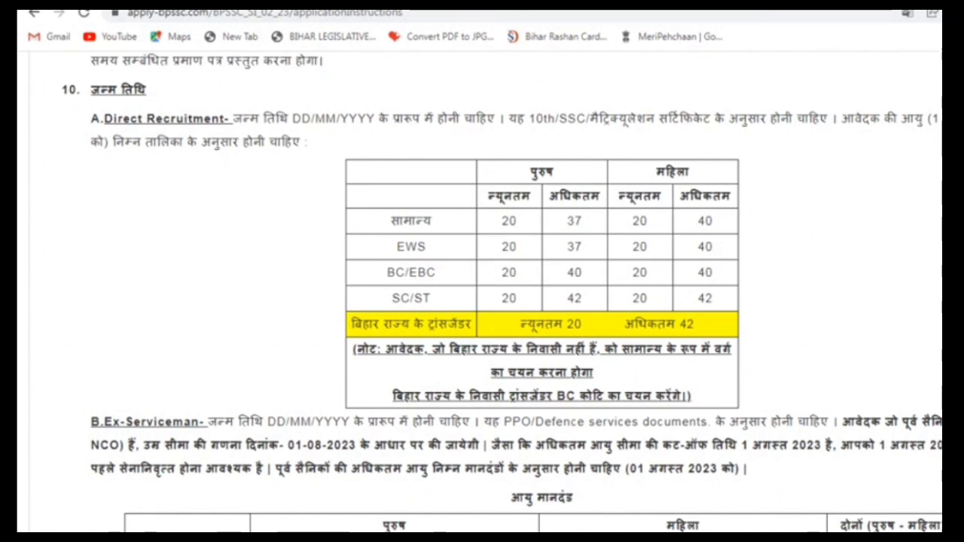
Scroll to the fee table, tick the 700/- and SC/ST 400/- rows, then erase all marks
{"action": "scroll", "coordinate": [517, 302], "scroll_direction": "down", "scroll_amount": 10}
{"action": "scroll", "coordinate": [482, 302], "scroll_direction": "down", "scroll_amount": 5}
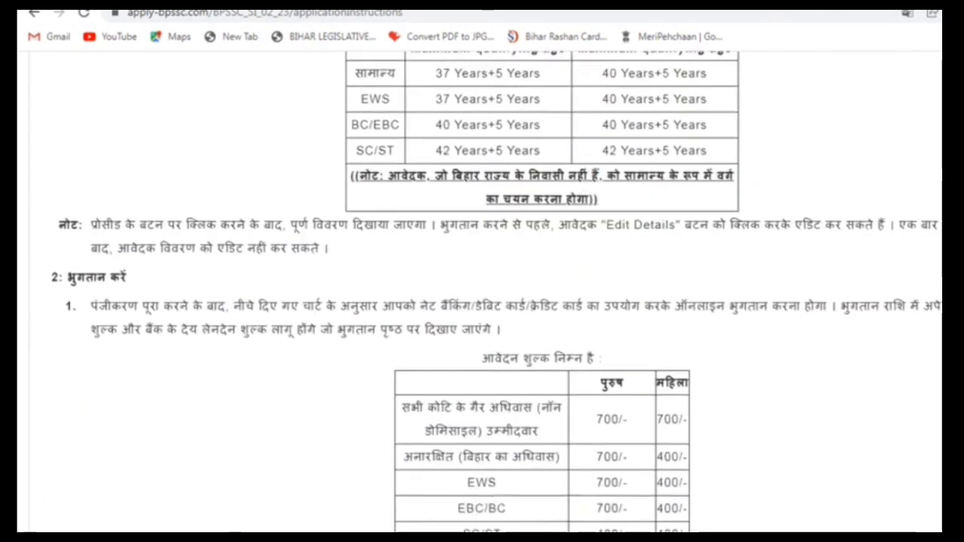
{"action": "scroll", "coordinate": [482, 302], "scroll_direction": "down", "scroll_amount": 1}
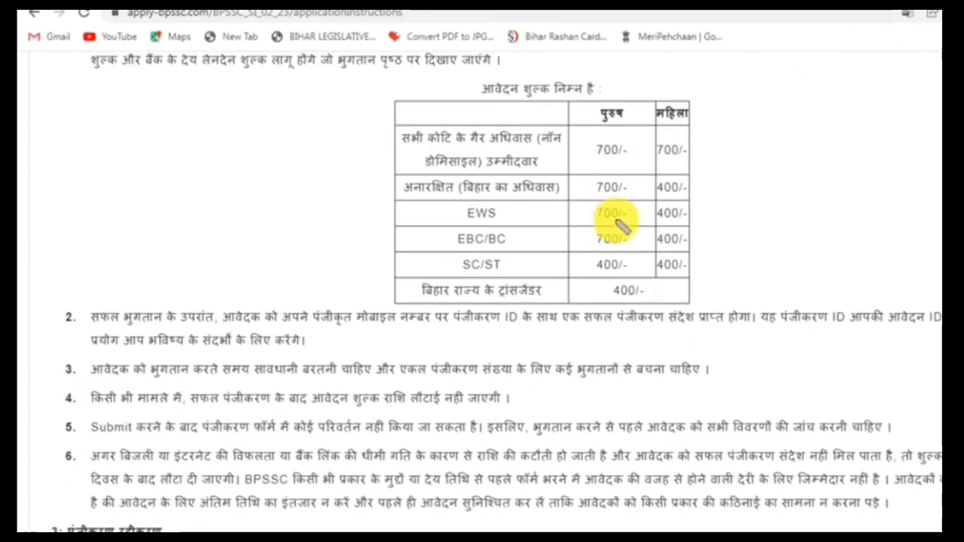
{"action": "left_click_drag", "start_coordinate": [613, 170], "coordinate": [666, 131]}
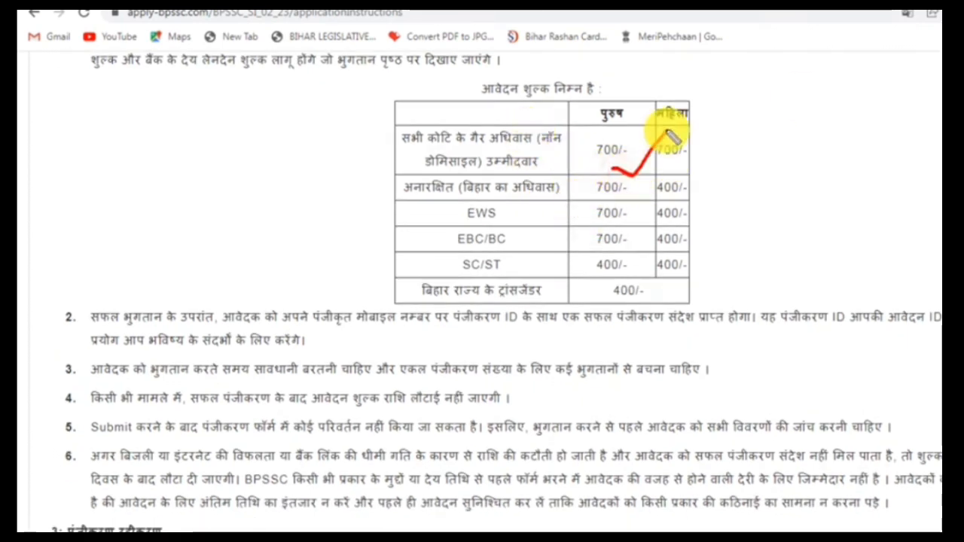
{"action": "left_click_drag", "start_coordinate": [625, 204], "coordinate": [673, 180]}
{"action": "left_click_drag", "start_coordinate": [636, 230], "coordinate": [673, 205]}
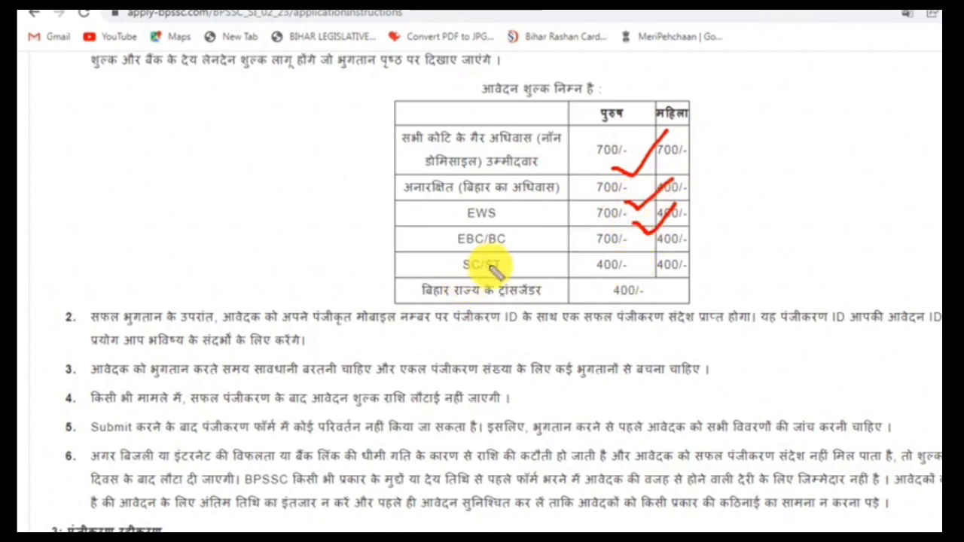
{"action": "mouse_move", "coordinate": [502, 258]}
{"action": "left_mouse_down"}
{"action": "mouse_move", "coordinate": [448, 252]}
{"action": "mouse_move", "coordinate": [445, 272]}
{"action": "mouse_move", "coordinate": [507, 286]}
{"action": "left_mouse_up"}
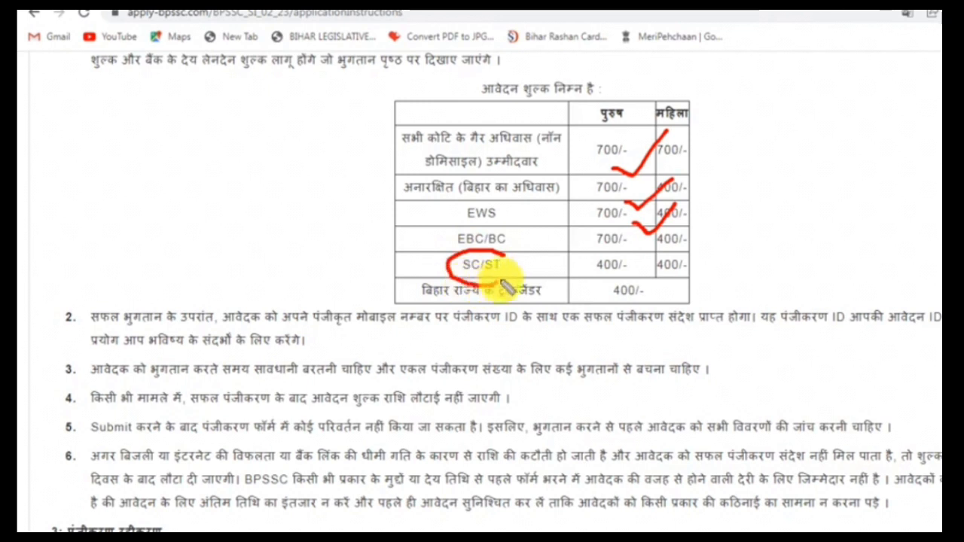
{"action": "left_click_drag", "start_coordinate": [599, 266], "coordinate": [623, 281]}
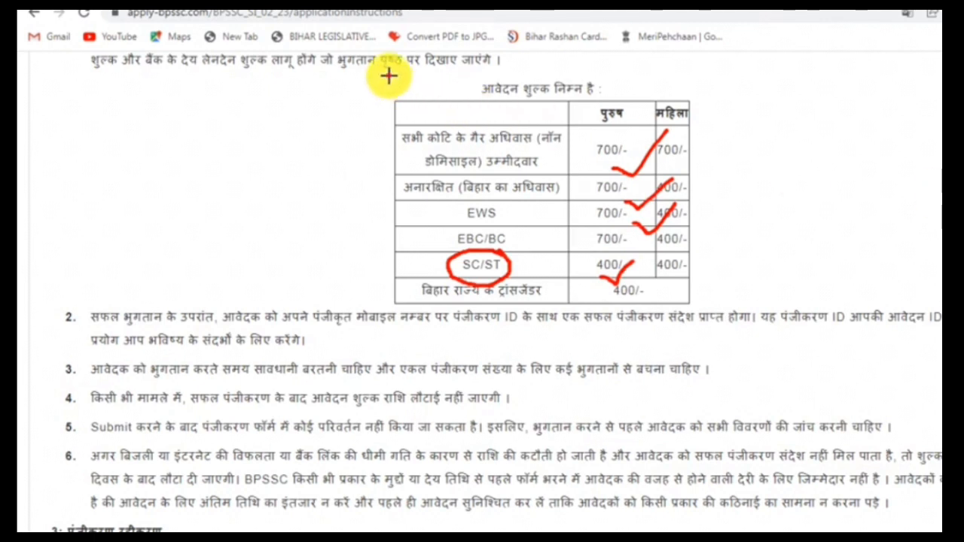
{"action": "left_click_drag", "start_coordinate": [388, 75], "coordinate": [815, 390]}
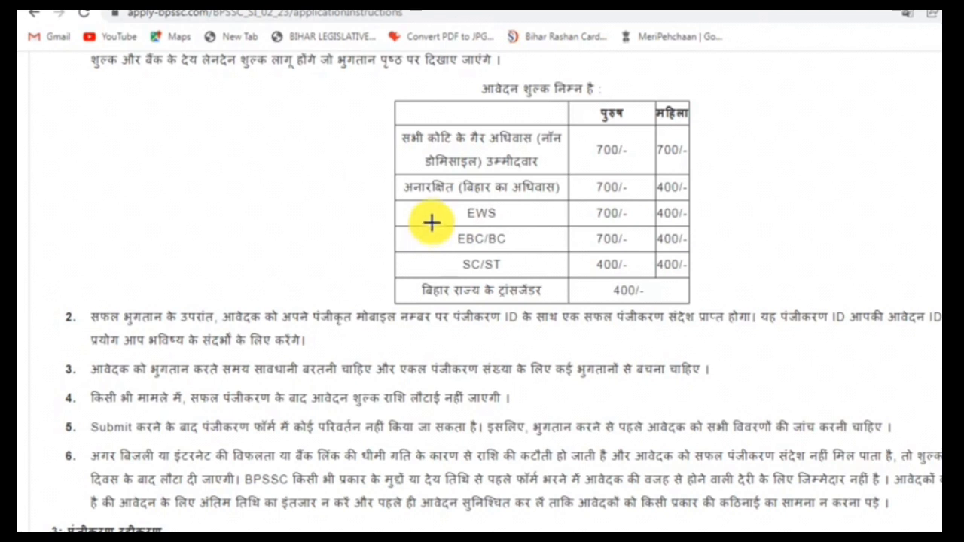
Draw red boxes around the first 700/- fee and the SC/ST 400/- fee
{"action": "left_click_drag", "start_coordinate": [580, 134], "coordinate": [637, 175]}
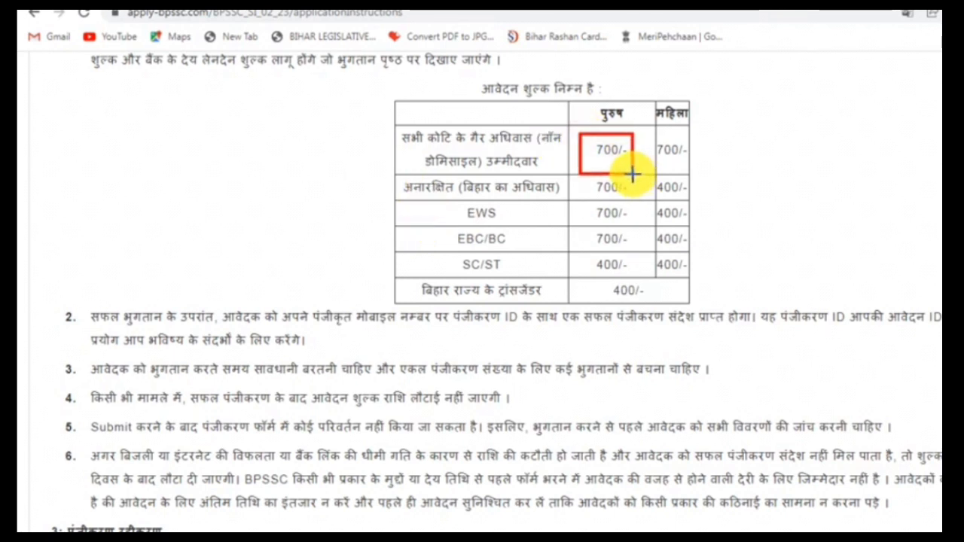
{"action": "left_click_drag", "start_coordinate": [587, 255], "coordinate": [637, 280]}
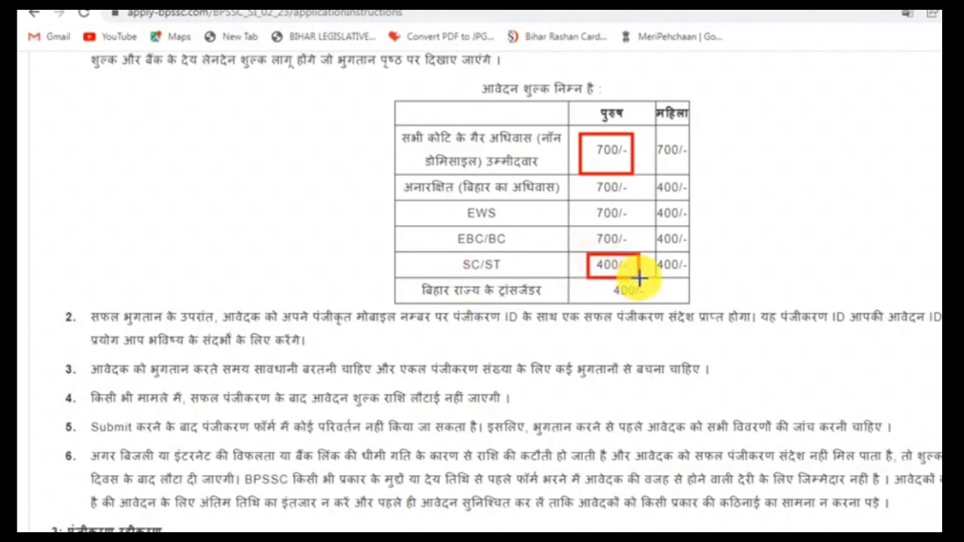
{"action": "scroll", "coordinate": [637, 279], "scroll_direction": "down", "scroll_amount": 10}
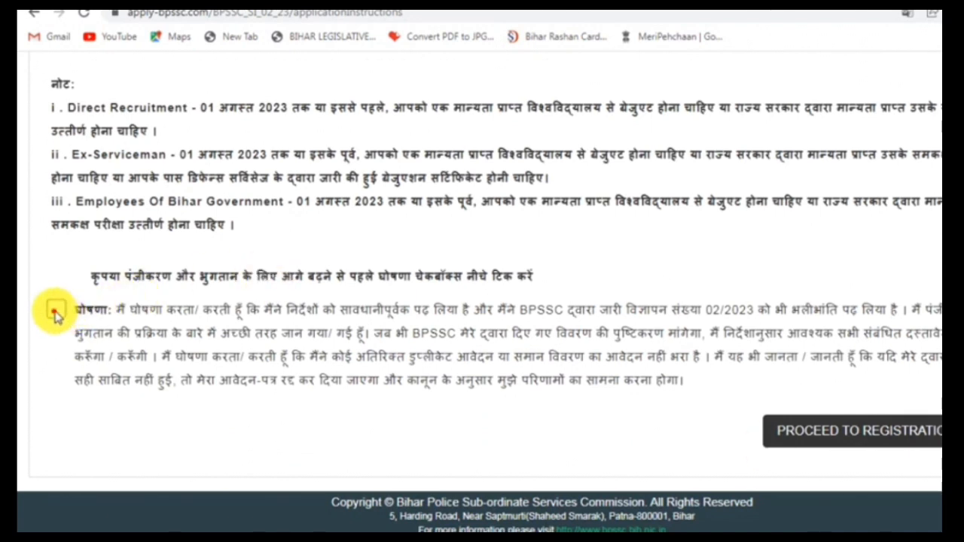
Accept the declaration and move on to the blank Applicant Details form
{"action": "left_click", "coordinate": [54, 309]}
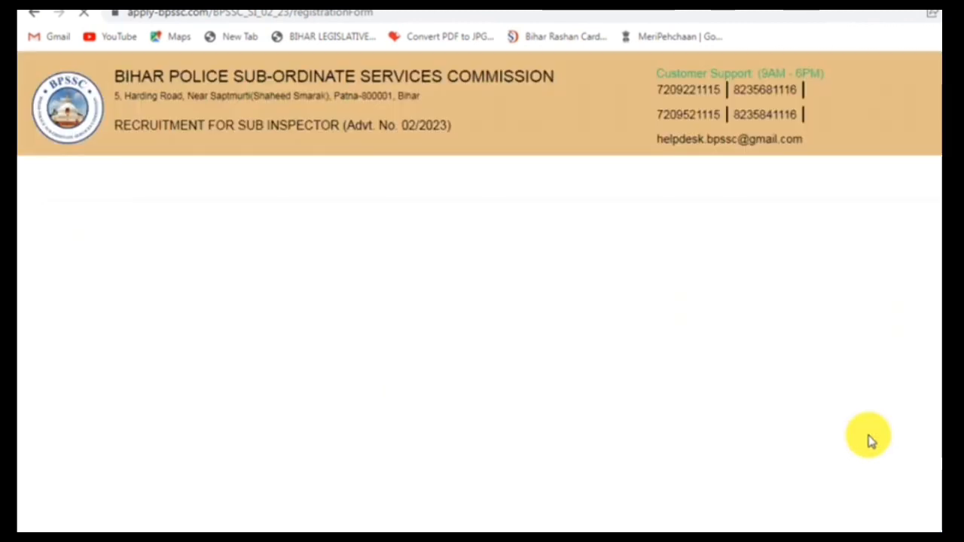
{"action": "scroll", "coordinate": [454, 379], "scroll_direction": "down", "scroll_amount": 2}
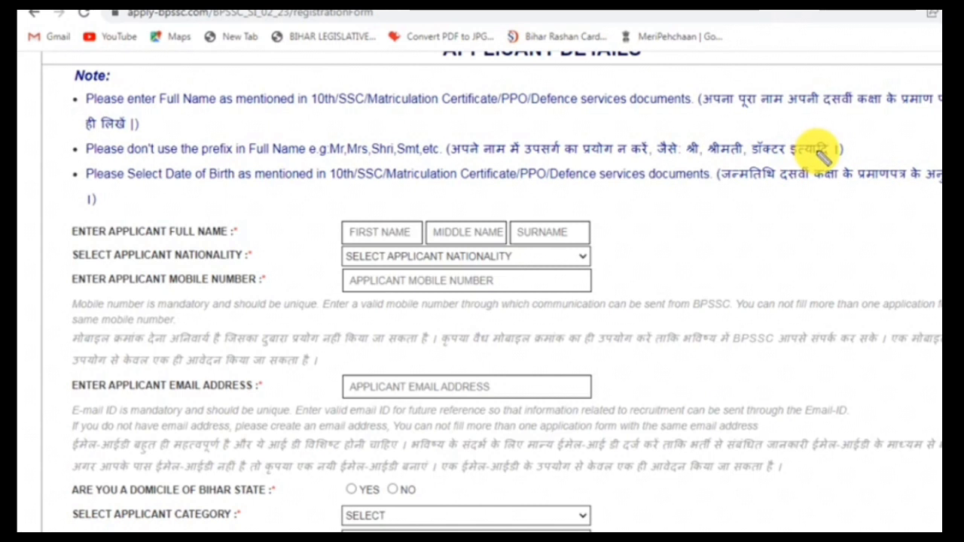
Tick and underline the no-prefix note and cross out the prefixes श्री, श्रीमती and डॉक्टर
{"action": "left_click_drag", "start_coordinate": [814, 162], "coordinate": [872, 140]}
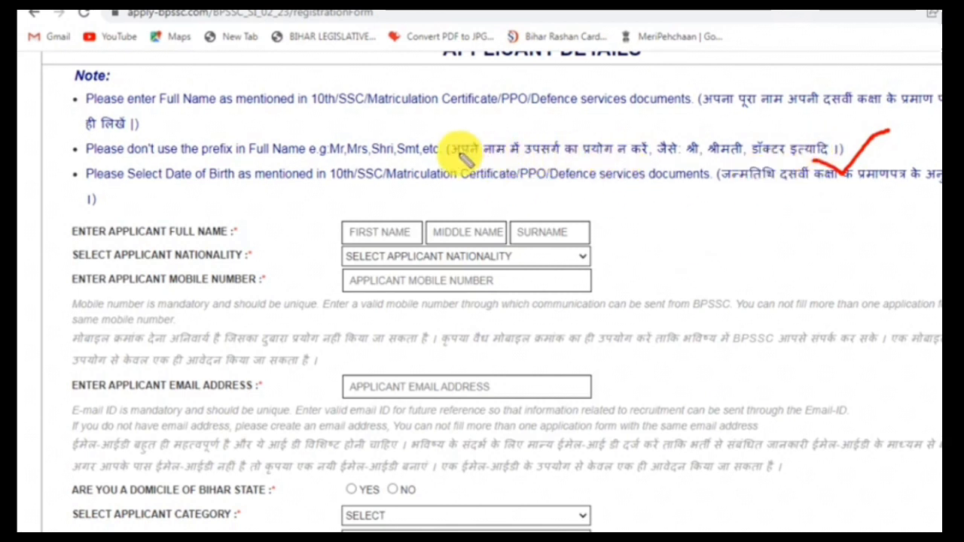
{"action": "left_click_drag", "start_coordinate": [597, 159], "coordinate": [695, 163]}
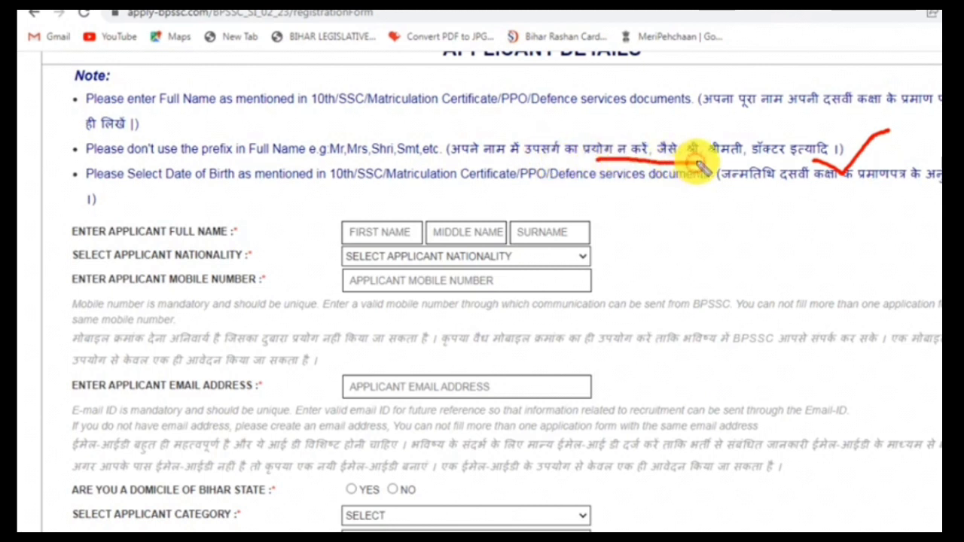
{"action": "mouse_move", "coordinate": [708, 130]}
{"action": "left_mouse_down"}
{"action": "mouse_move", "coordinate": [686, 164]}
{"action": "mouse_move", "coordinate": [754, 172]}
{"action": "left_mouse_up"}
{"action": "mouse_move", "coordinate": [782, 129]}
{"action": "left_mouse_down"}
{"action": "mouse_move", "coordinate": [782, 168]}
{"action": "mouse_move", "coordinate": [797, 172]}
{"action": "left_mouse_up"}
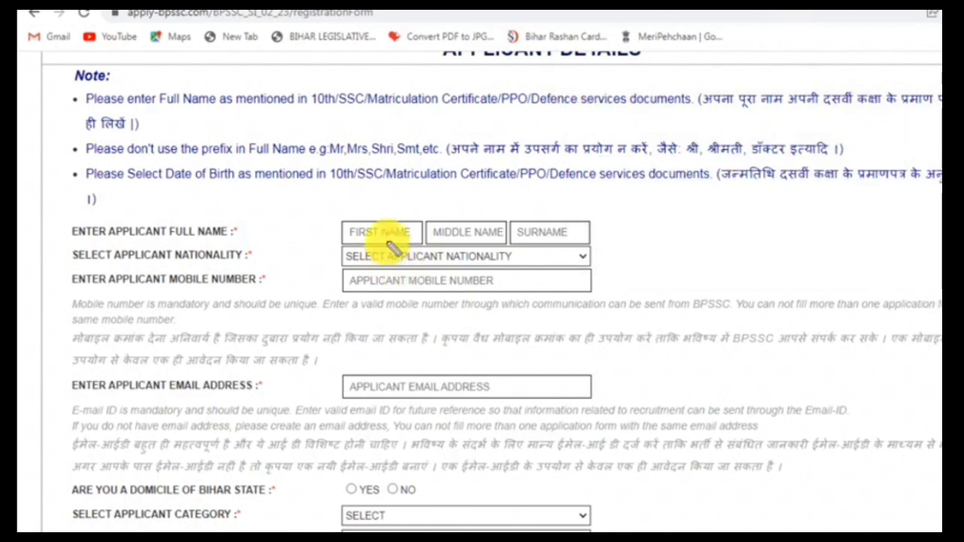
Write red labels 1, 2 and 3 above the First Name, Middle Name and Surname boxes
{"action": "left_click_drag", "start_coordinate": [377, 197], "coordinate": [379, 220]}
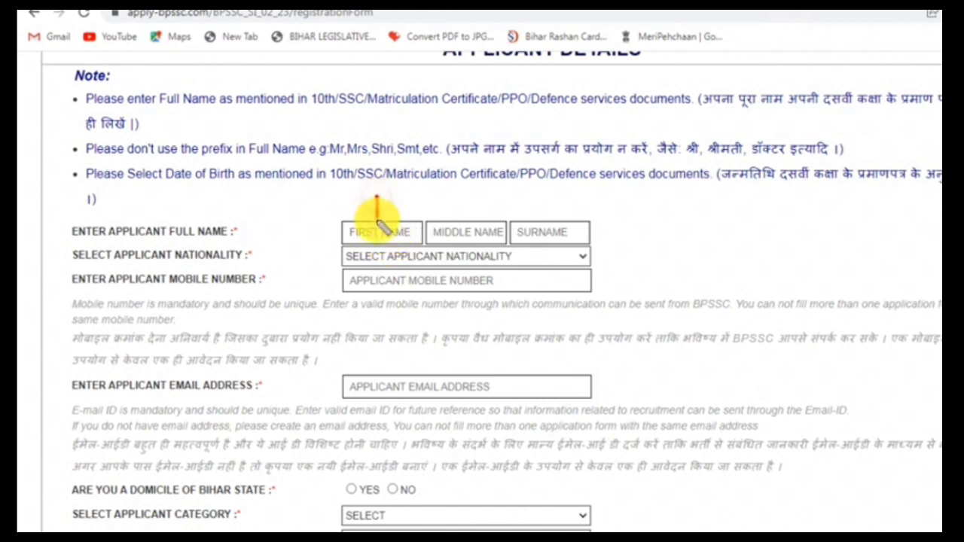
{"action": "mouse_move", "coordinate": [452, 198]}
{"action": "left_mouse_down"}
{"action": "mouse_move", "coordinate": [463, 201]}
{"action": "mouse_move", "coordinate": [463, 217]}
{"action": "mouse_move", "coordinate": [479, 217]}
{"action": "left_mouse_up"}
{"action": "mouse_move", "coordinate": [533, 196]}
{"action": "left_mouse_down"}
{"action": "mouse_move", "coordinate": [553, 194]}
{"action": "mouse_move", "coordinate": [549, 219]}
{"action": "left_mouse_up"}
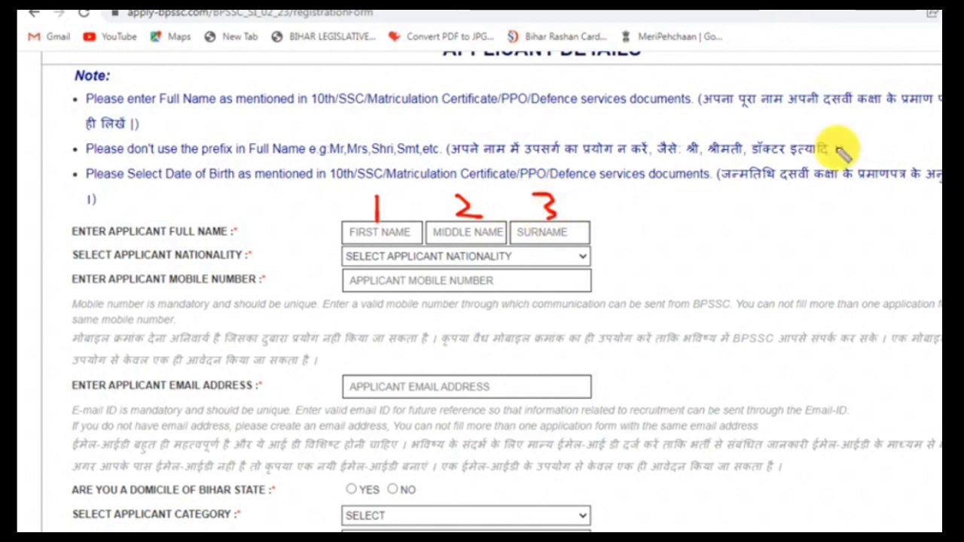
Enter the applicant's surname in the name fields and erase the 1, 2, 3 labels
{"action": "left_click", "coordinate": [455, 233]}
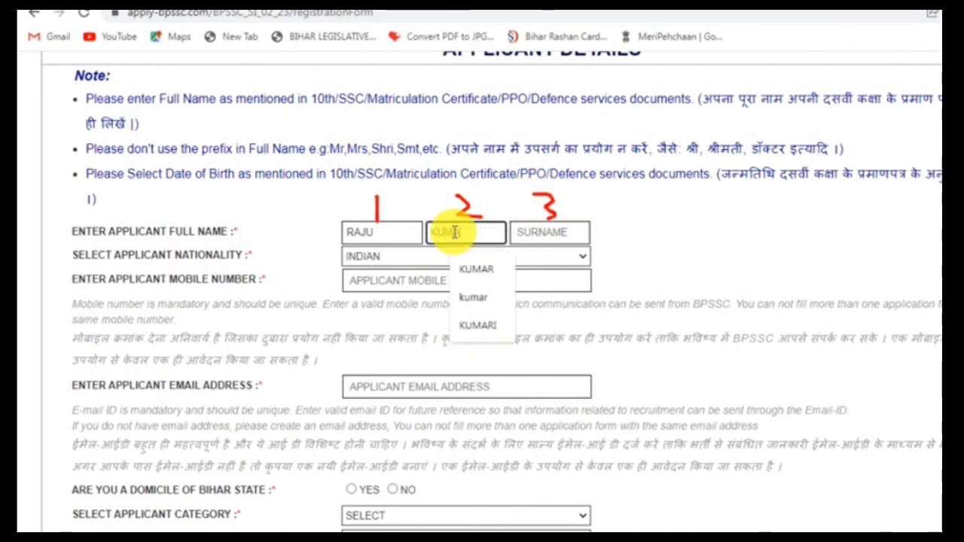
{"action": "left_click", "coordinate": [542, 233]}
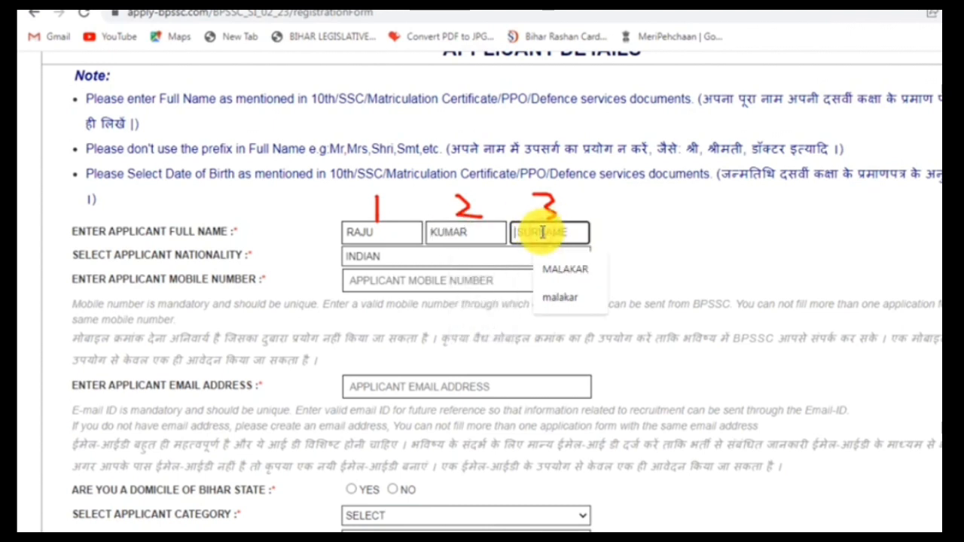
{"action": "type", "text": "S"}
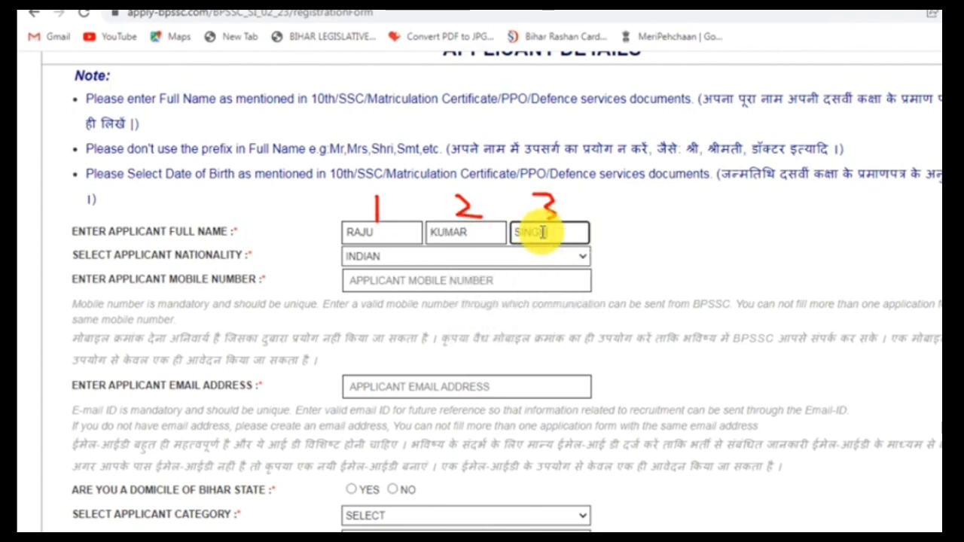
{"action": "type", "text": "INGH"}
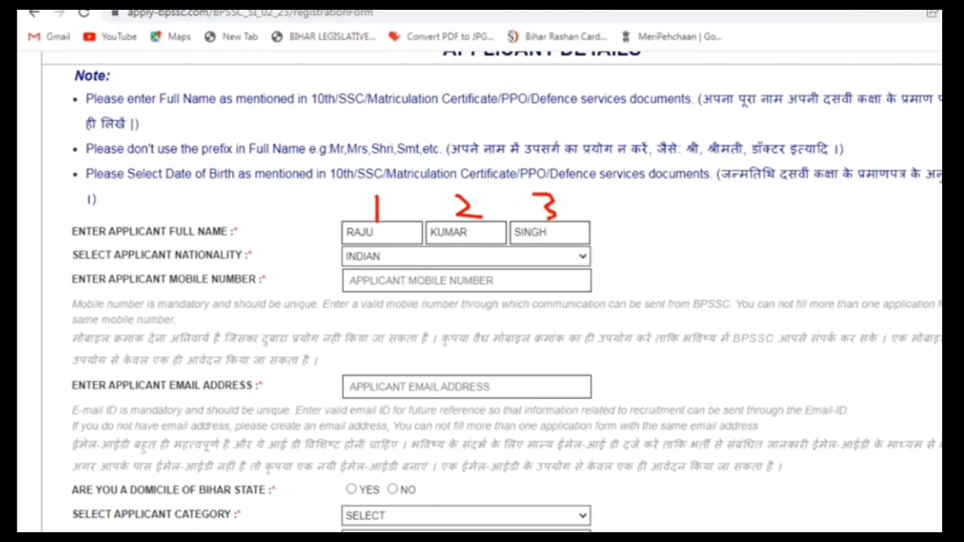
{"action": "left_click", "coordinate": [554, 232]}
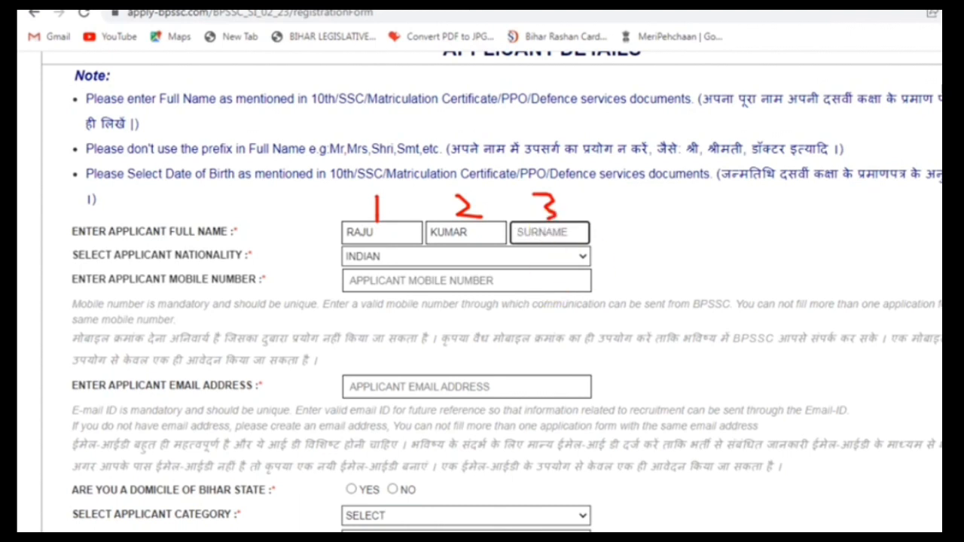
{"action": "mouse_move", "coordinate": [632, 157]}
{"action": "left_mouse_down"}
{"action": "mouse_move", "coordinate": [560, 209]}
{"action": "mouse_move", "coordinate": [254, 262]}
{"action": "left_mouse_up"}
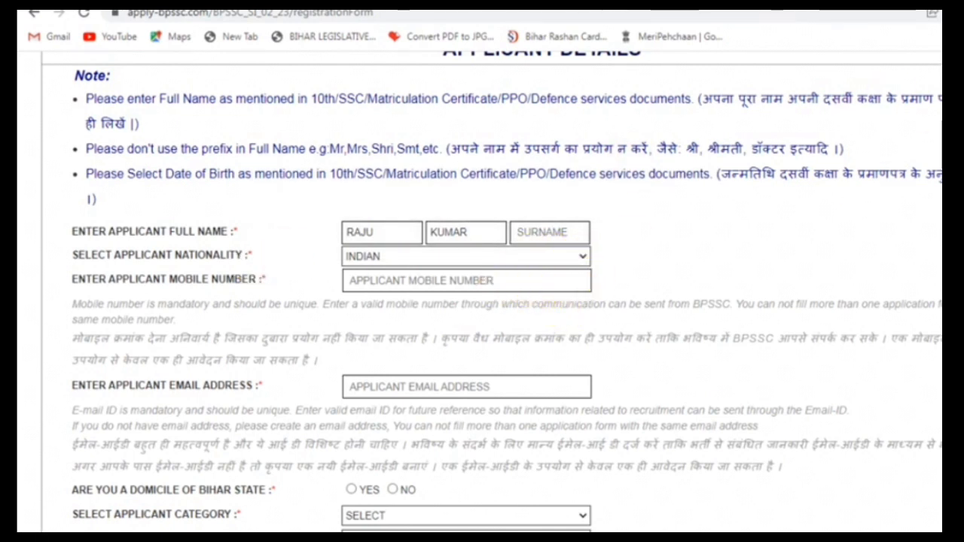
Fill in the applicant's mobile number and most of their e-mail address
{"action": "left_click", "coordinate": [447, 281]}
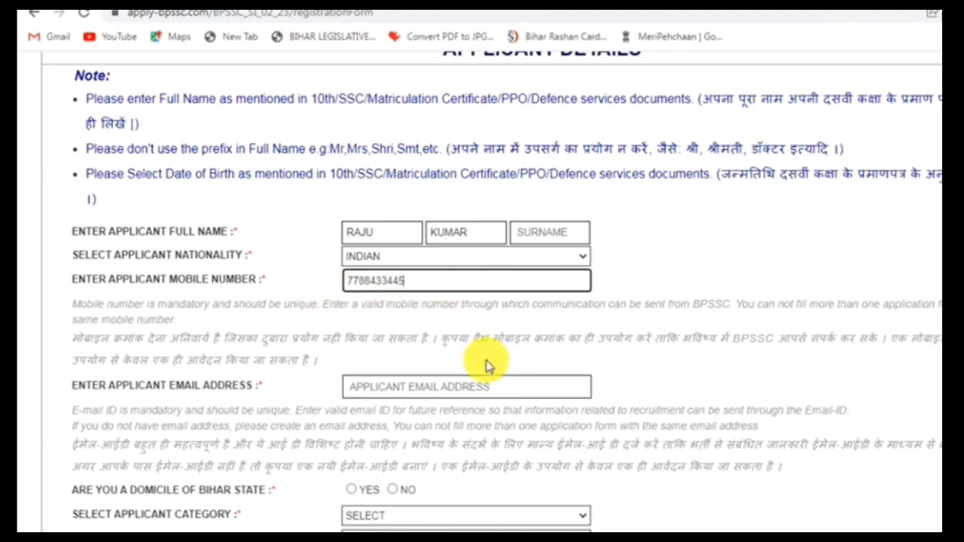
{"action": "left_click", "coordinate": [525, 388]}
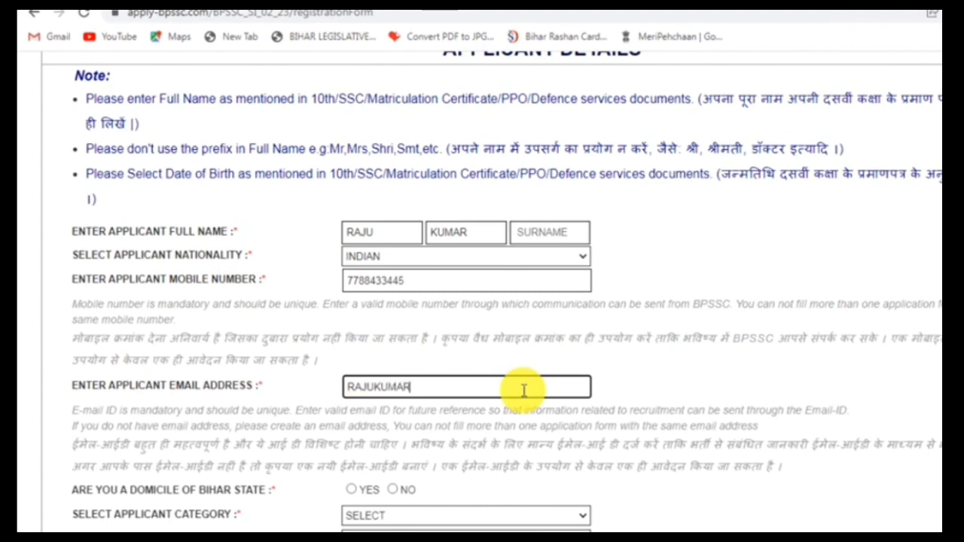
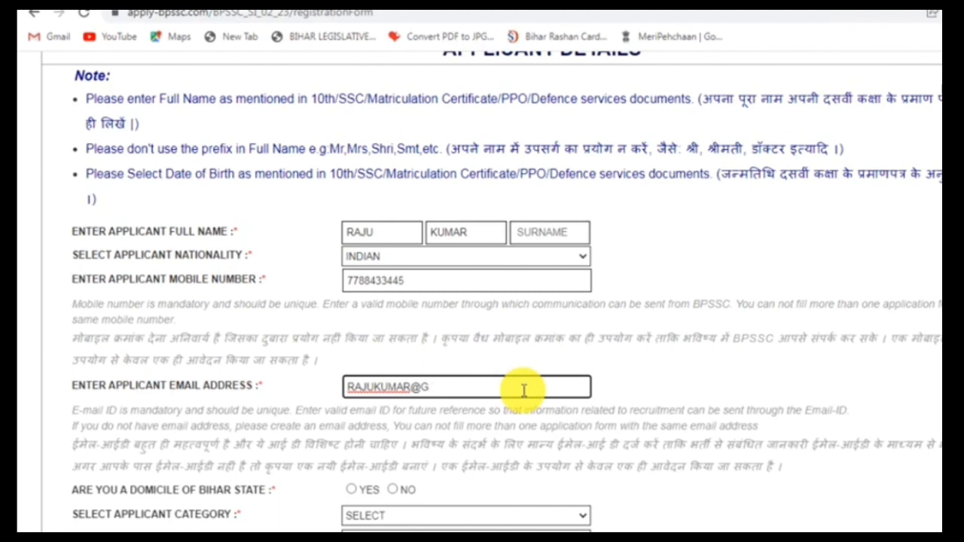
{"action": "scroll", "coordinate": [523, 390], "scroll_direction": "down", "scroll_amount": 3}
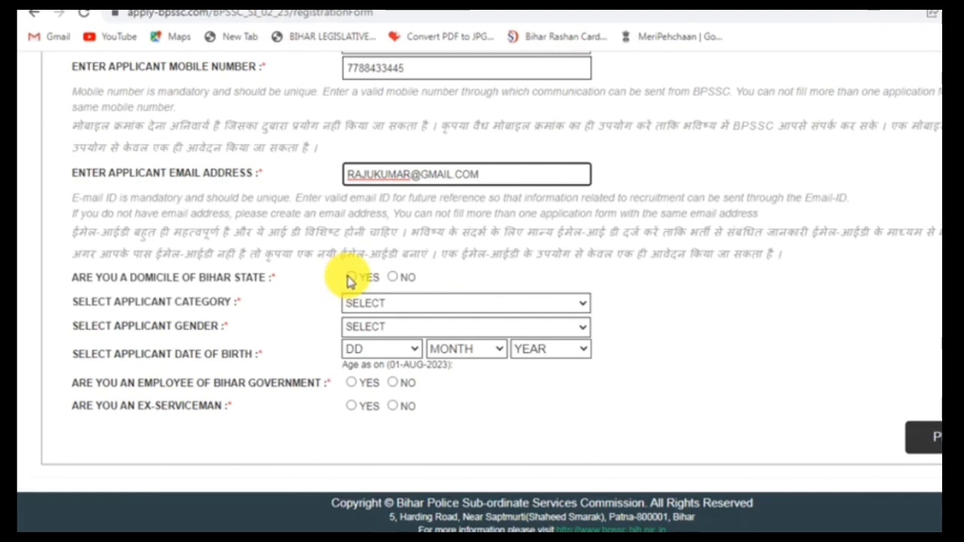
Set Bihar domicile to YES, try categories EBC, SC, ST and GENERAL, then switch domicile to NO
{"action": "left_click", "coordinate": [350, 278]}
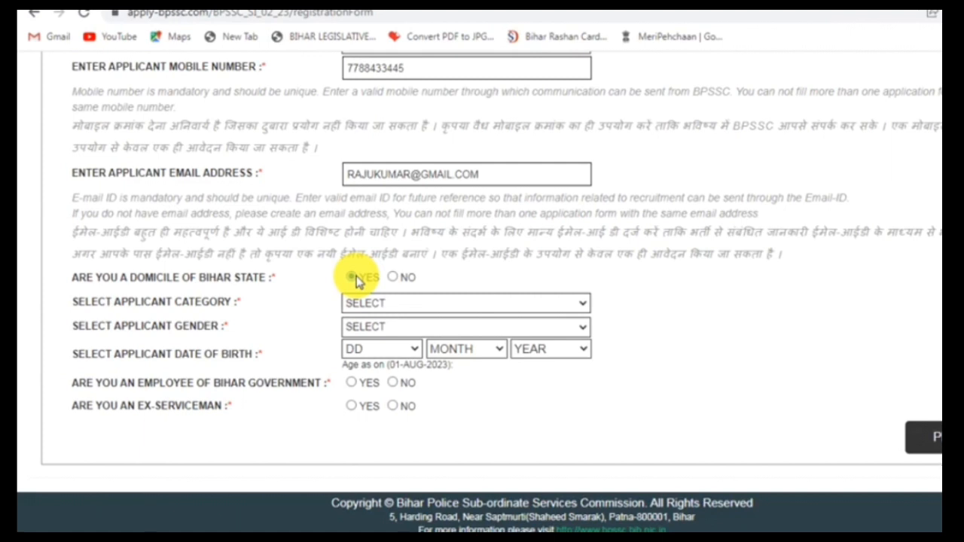
{"action": "left_click", "coordinate": [353, 278]}
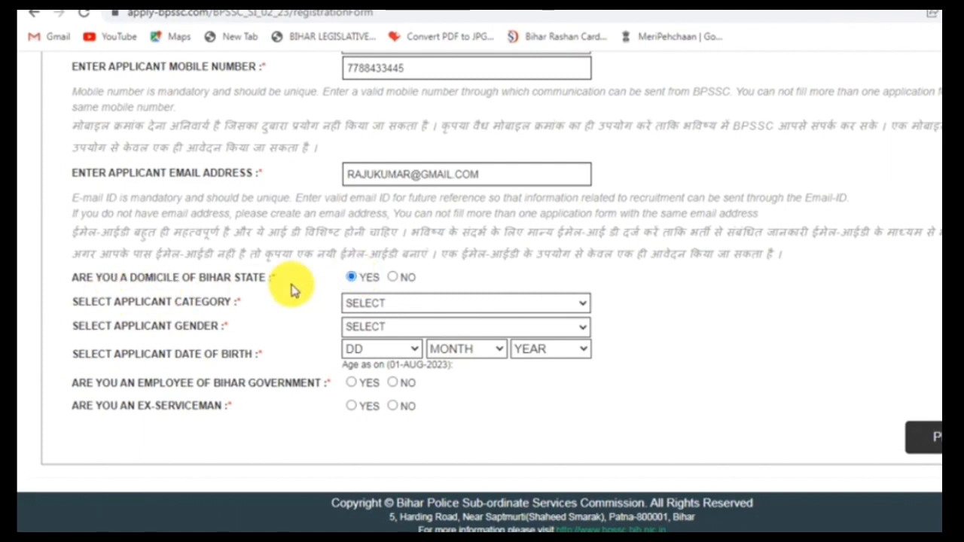
{"action": "left_click", "coordinate": [583, 305]}
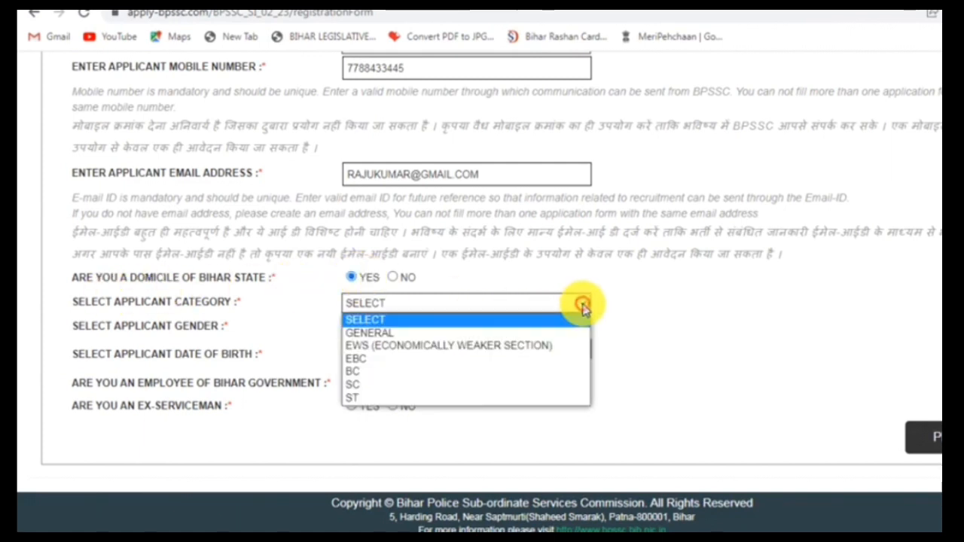
{"action": "left_click", "coordinate": [366, 359]}
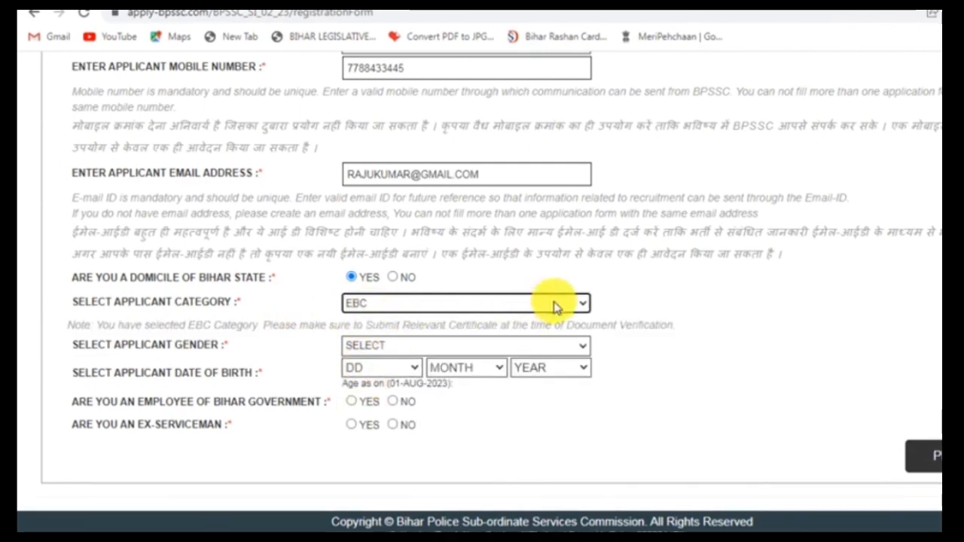
{"action": "left_click", "coordinate": [577, 306]}
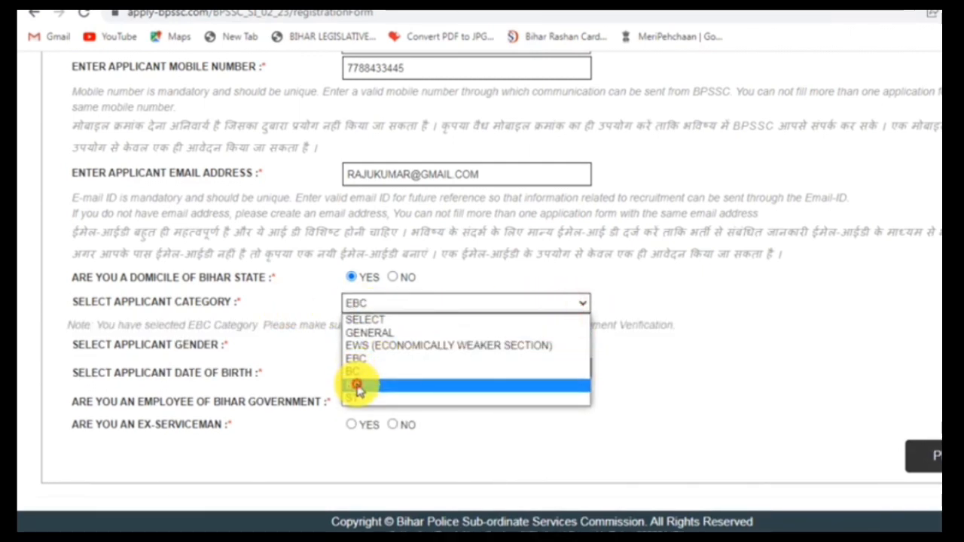
{"action": "left_click", "coordinate": [355, 382]}
{"action": "left_click", "coordinate": [581, 305]}
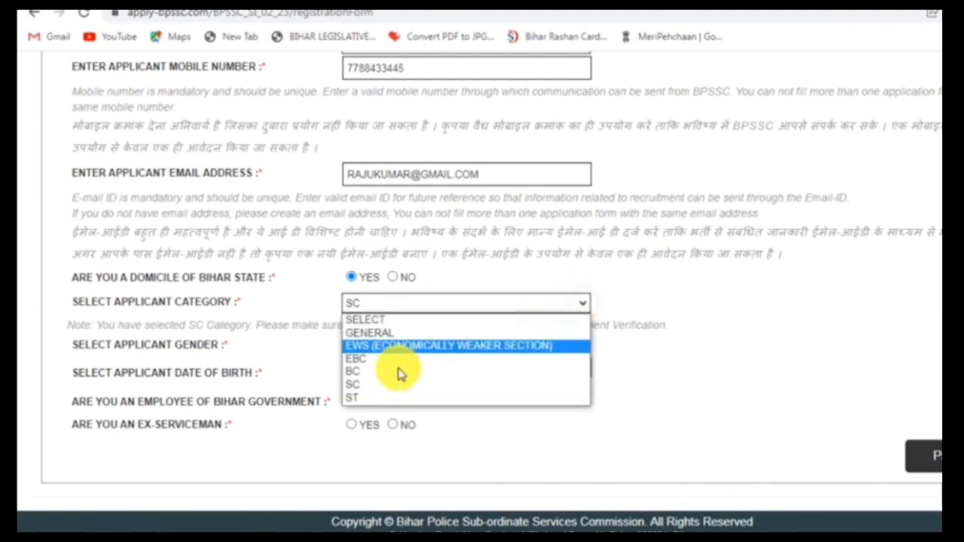
{"action": "left_click", "coordinate": [370, 399]}
{"action": "left_click", "coordinate": [585, 304]}
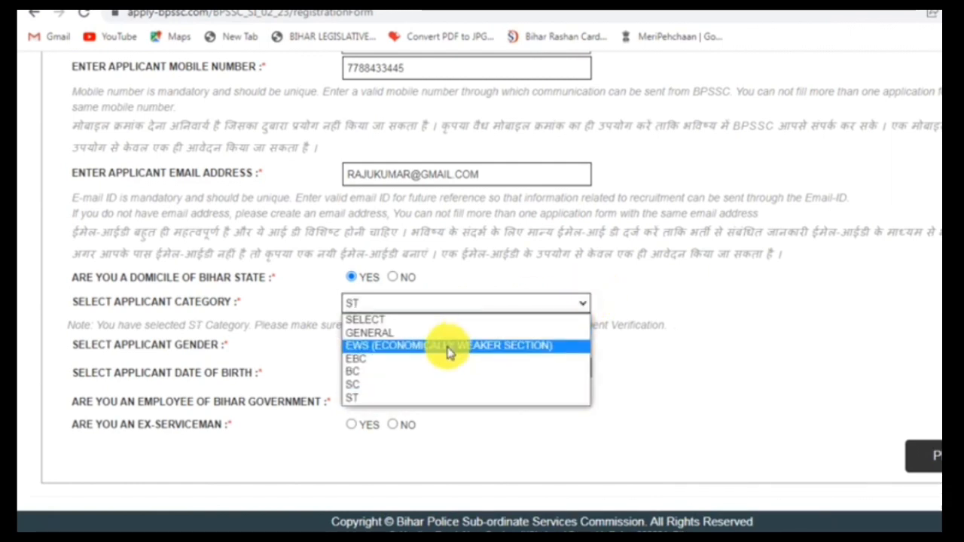
{"action": "left_click", "coordinate": [377, 334]}
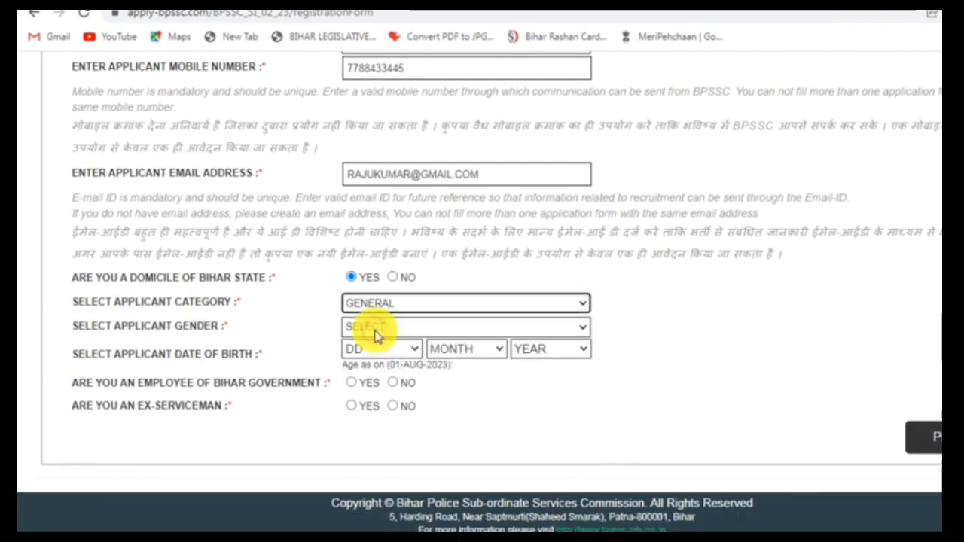
{"action": "left_click", "coordinate": [392, 278]}
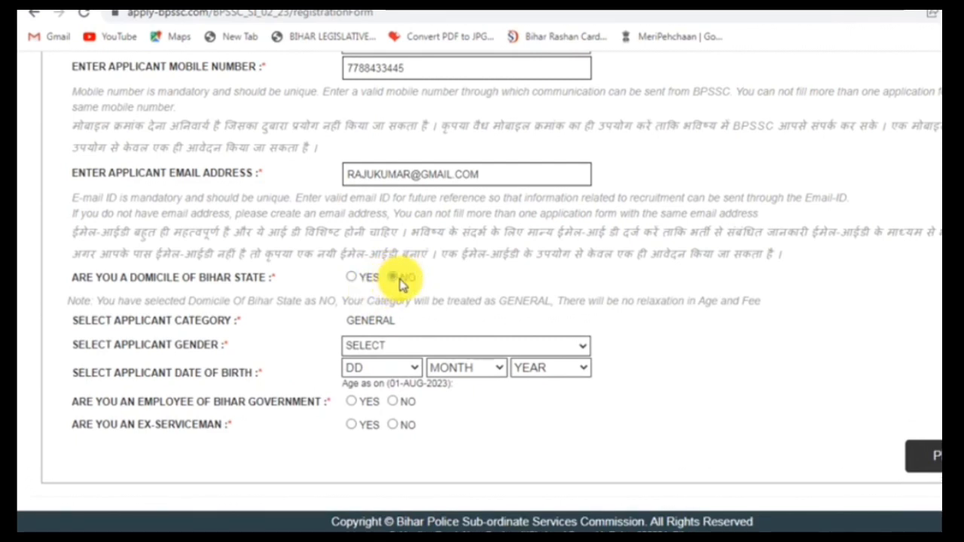
Set gender to FEMALE and switch Bihar domicile back to YES
{"action": "left_click", "coordinate": [579, 349]}
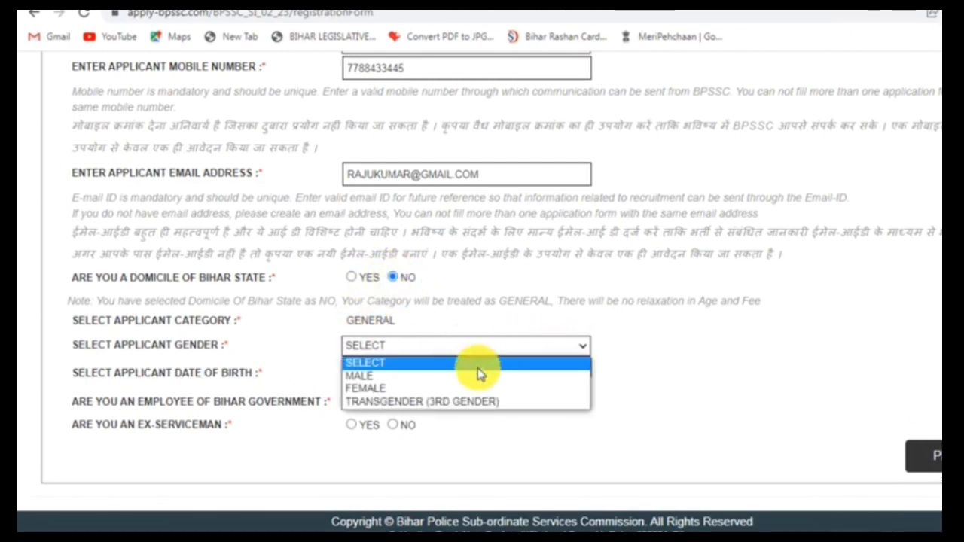
{"action": "left_click", "coordinate": [365, 378]}
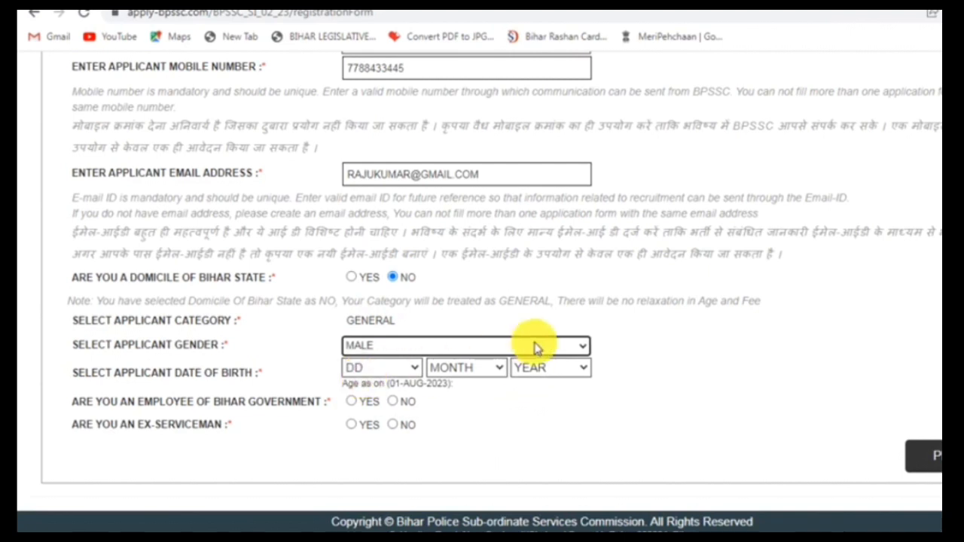
{"action": "left_click", "coordinate": [580, 347]}
{"action": "left_click", "coordinate": [378, 389]}
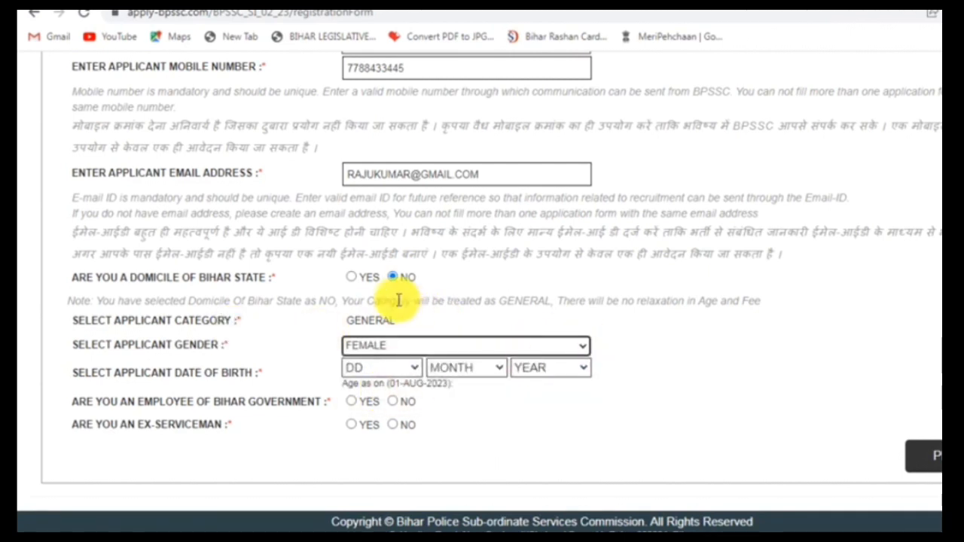
{"action": "left_click", "coordinate": [356, 280]}
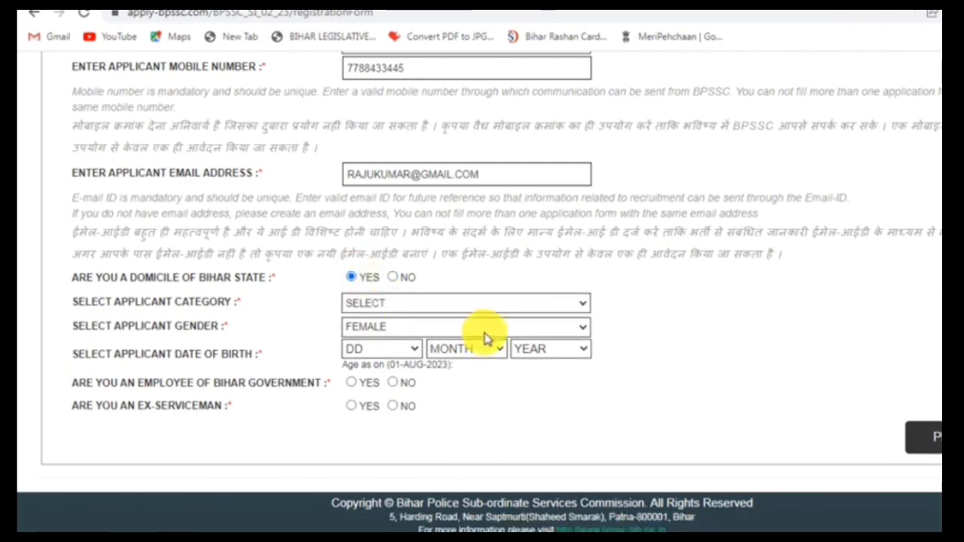
{"action": "left_click", "coordinate": [581, 330]}
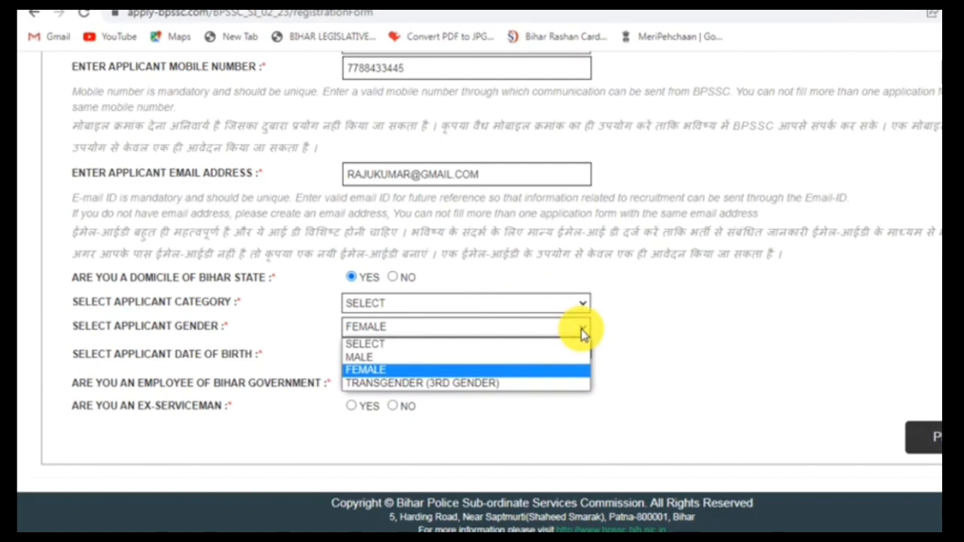
{"action": "left_click", "coordinate": [582, 332]}
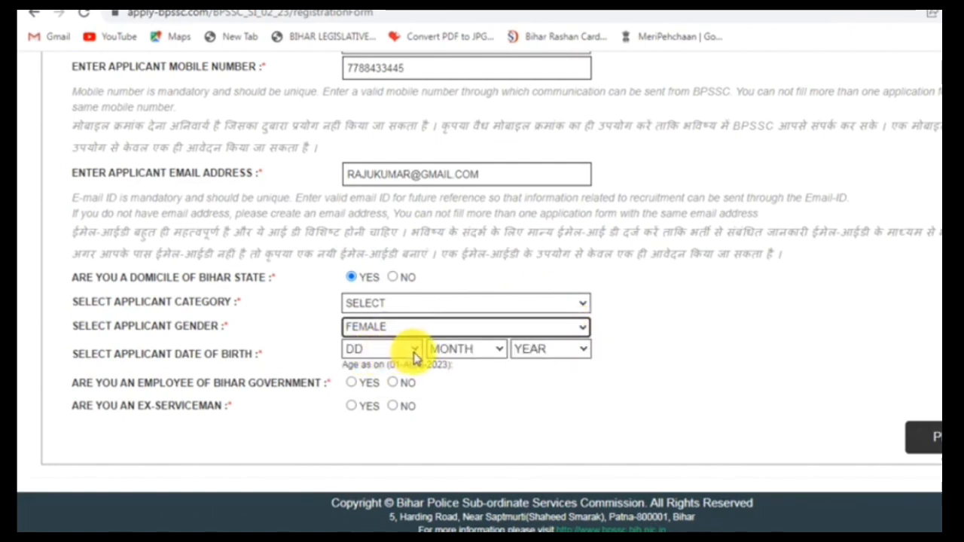
{"action": "left_click", "coordinate": [414, 357]}
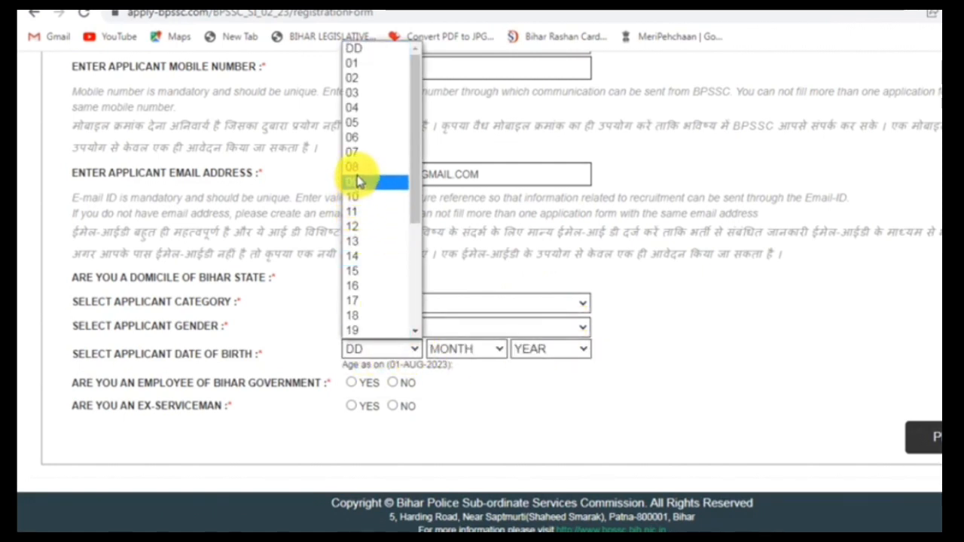
{"action": "left_click", "coordinate": [357, 138]}
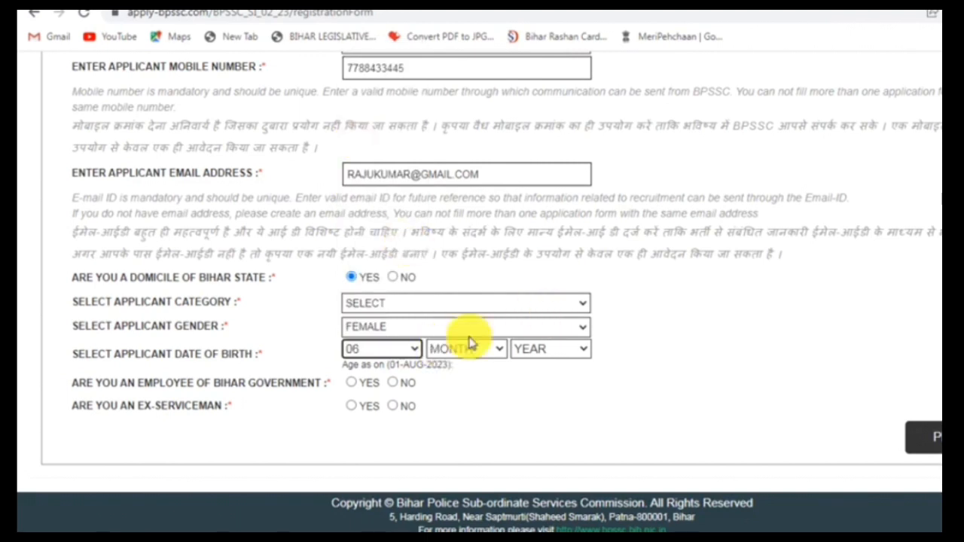
{"action": "left_click", "coordinate": [584, 305]}
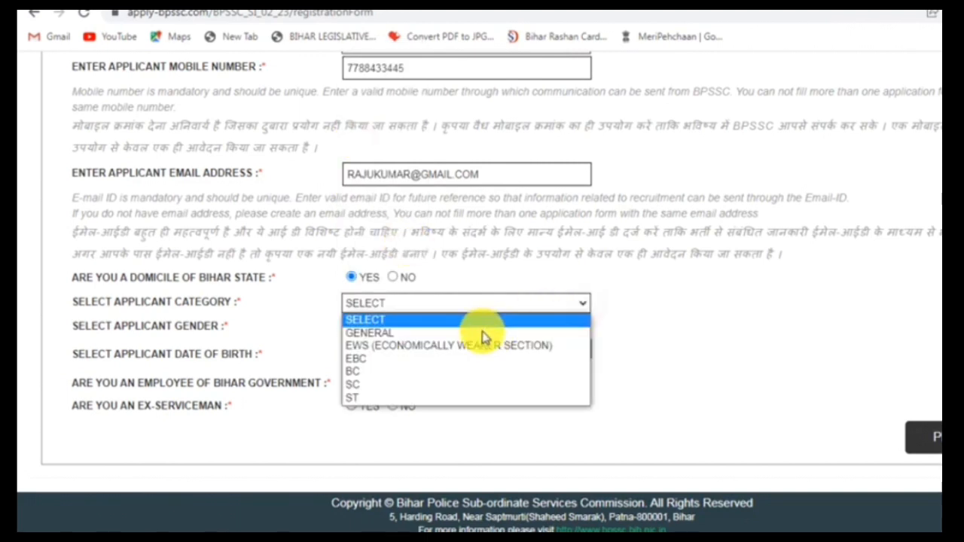
{"action": "left_click", "coordinate": [365, 362]}
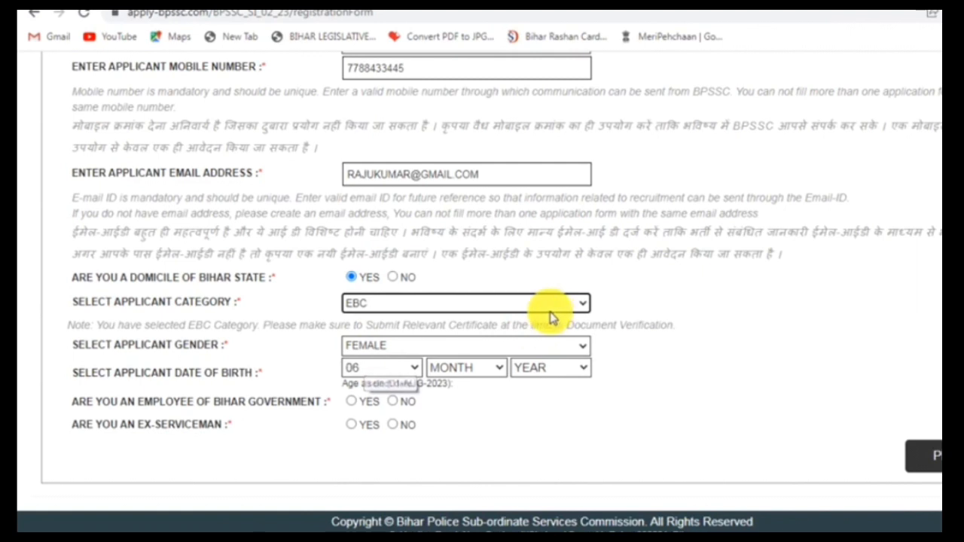
{"action": "left_click", "coordinate": [499, 368]}
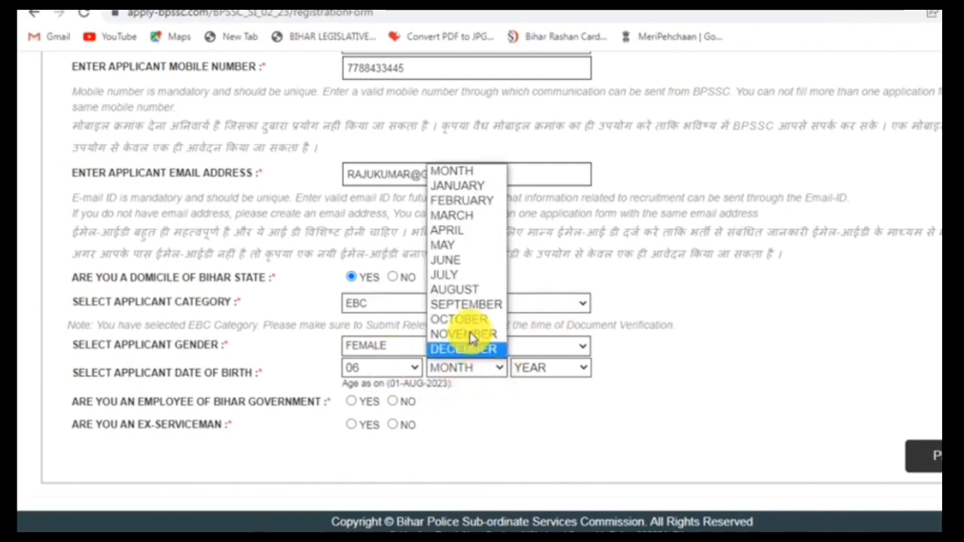
{"action": "left_click", "coordinate": [468, 293]}
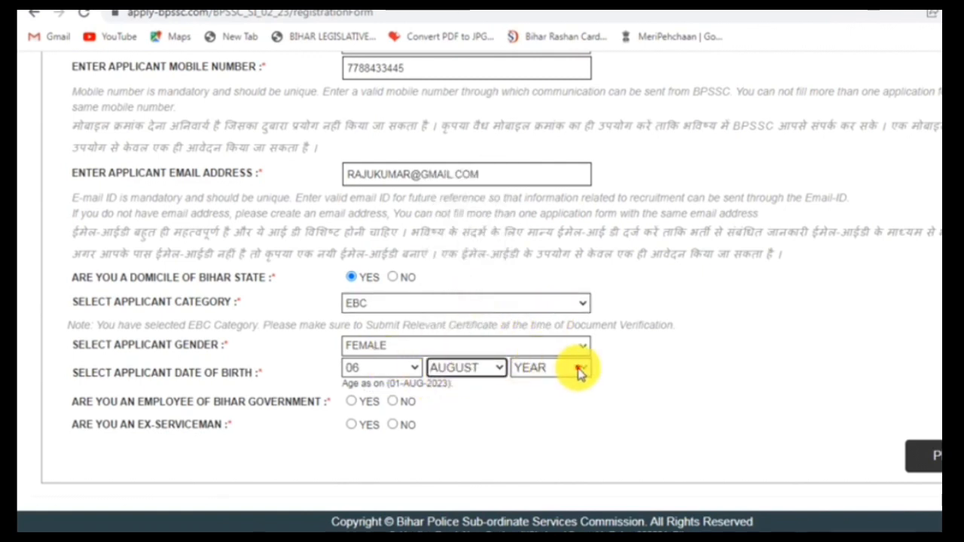
{"action": "left_click", "coordinate": [577, 368]}
{"action": "scroll", "coordinate": [558, 256], "scroll_direction": "down", "scroll_amount": 8}
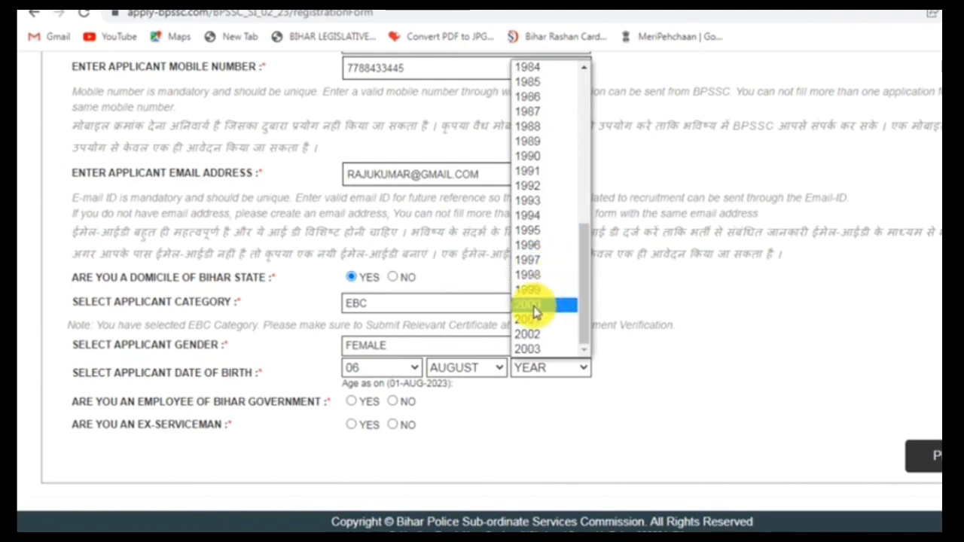
{"action": "left_click", "coordinate": [537, 315]}
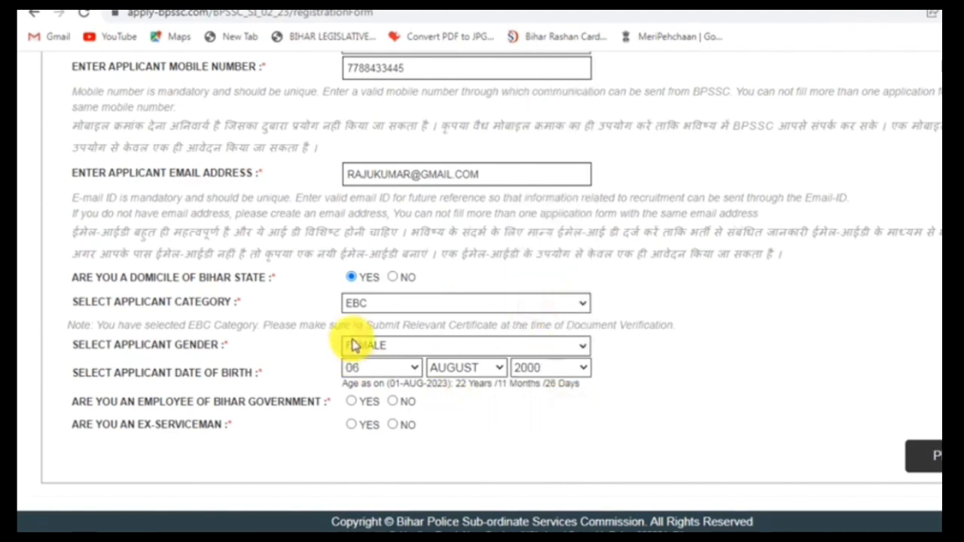
Answer NO to both the Bihar government employee and ex-serviceman questions
{"action": "left_click", "coordinate": [392, 402]}
{"action": "left_click", "coordinate": [413, 426]}
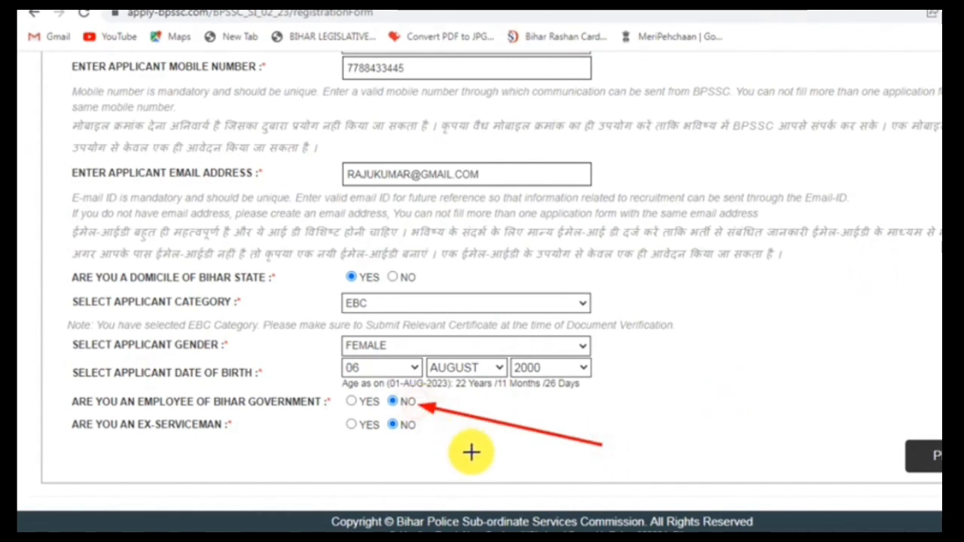
{"action": "left_click", "coordinate": [406, 426]}
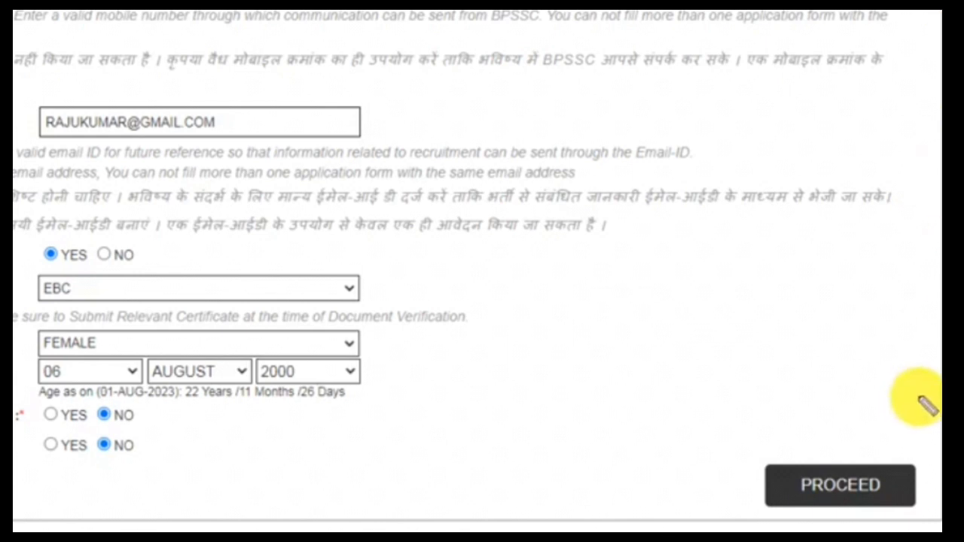
Submit the completed registration form with PROCEED to open its preview
{"action": "left_click", "coordinate": [838, 490]}
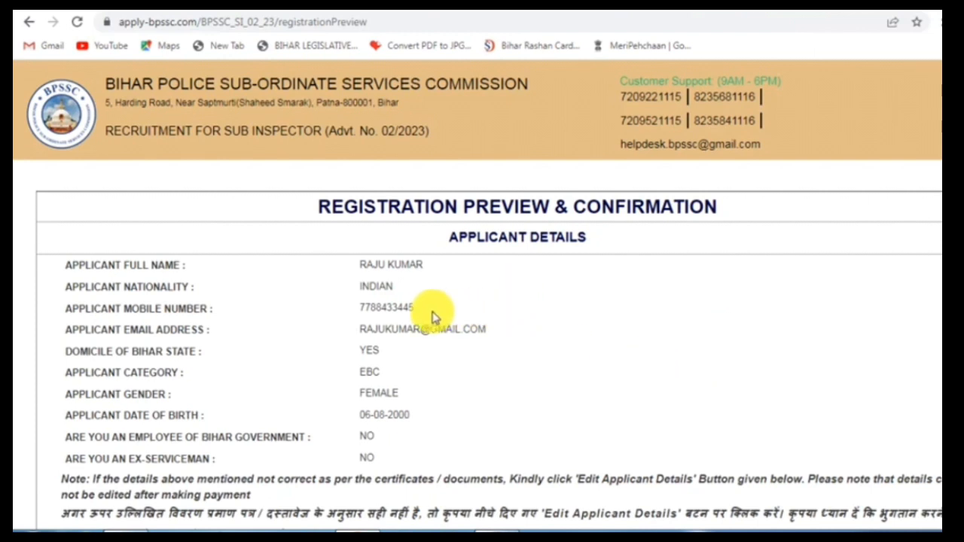
{"action": "scroll", "coordinate": [434, 316], "scroll_direction": "down", "scroll_amount": 2}
{"action": "scroll", "coordinate": [433, 317], "scroll_direction": "up", "scroll_amount": 1}
{"action": "scroll", "coordinate": [433, 315], "scroll_direction": "down", "scroll_amount": 3}
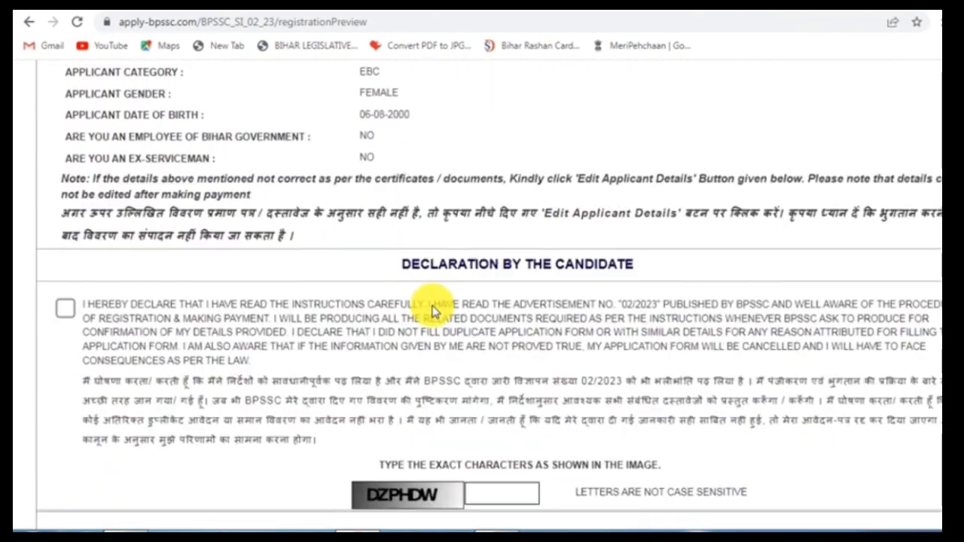
{"action": "scroll", "coordinate": [433, 312], "scroll_direction": "up", "scroll_amount": 3}
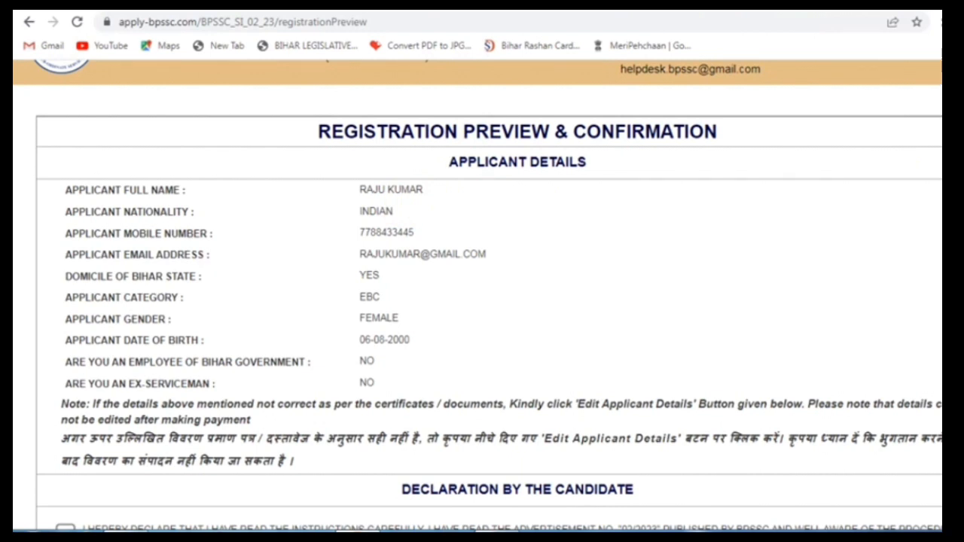
{"action": "left_click_drag", "start_coordinate": [418, 203], "coordinate": [482, 167]}
{"action": "left_click_drag", "start_coordinate": [416, 224], "coordinate": [466, 196]}
{"action": "left_click_drag", "start_coordinate": [454, 273], "coordinate": [520, 240]}
{"action": "left_click_drag", "start_coordinate": [379, 286], "coordinate": [422, 256]}
{"action": "left_click_drag", "start_coordinate": [383, 305], "coordinate": [423, 285]}
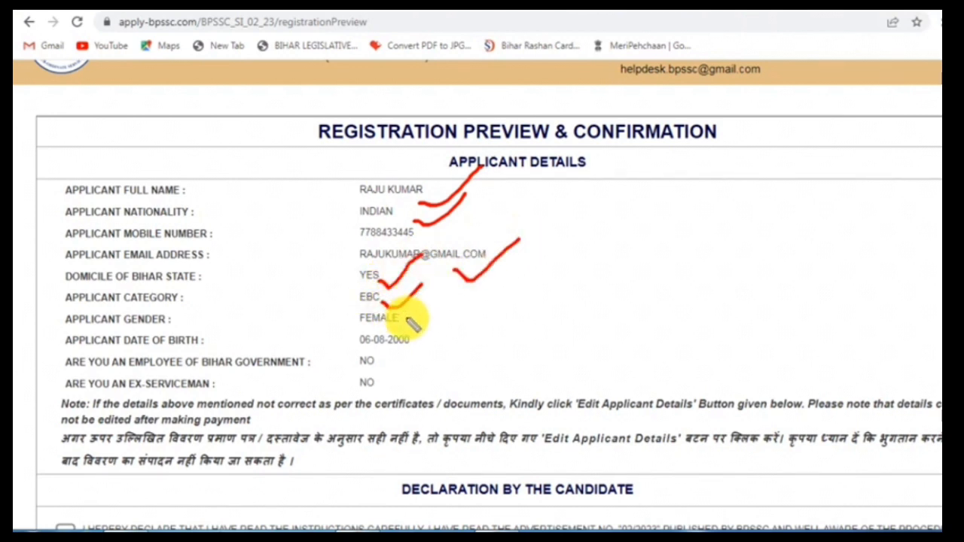
{"action": "left_click_drag", "start_coordinate": [407, 324], "coordinate": [454, 298]}
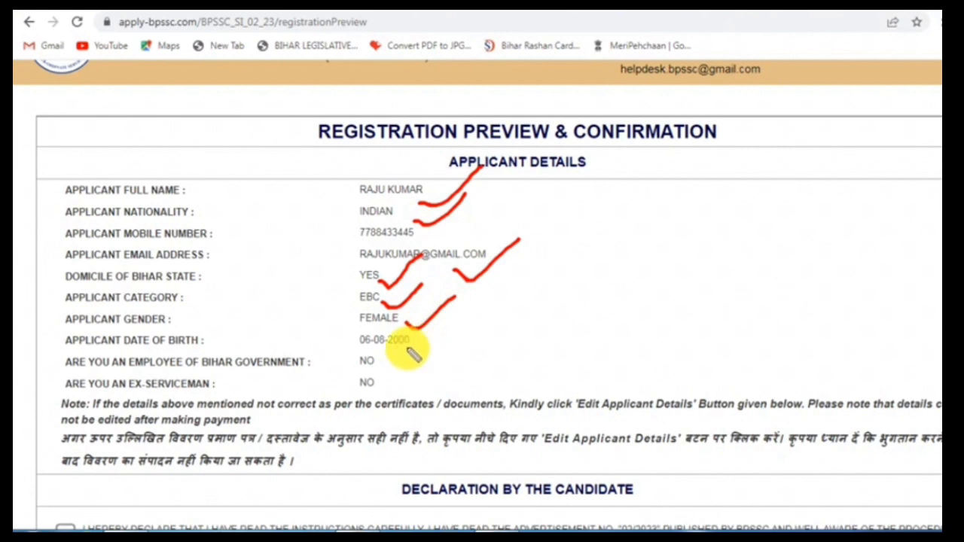
{"action": "left_click_drag", "start_coordinate": [411, 354], "coordinate": [475, 315]}
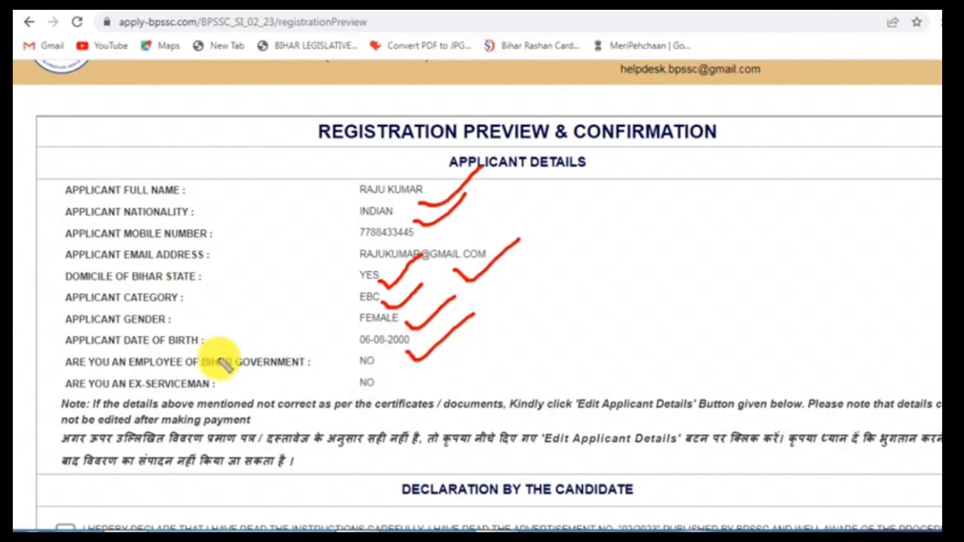
{"action": "key", "text": "Escape"}
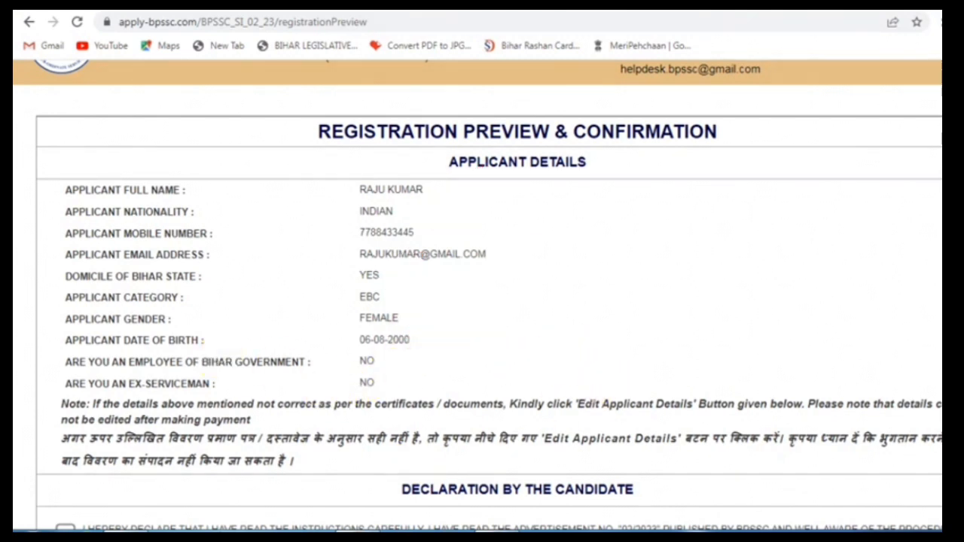
{"action": "scroll", "coordinate": [490, 301], "scroll_direction": "down", "scroll_amount": 4}
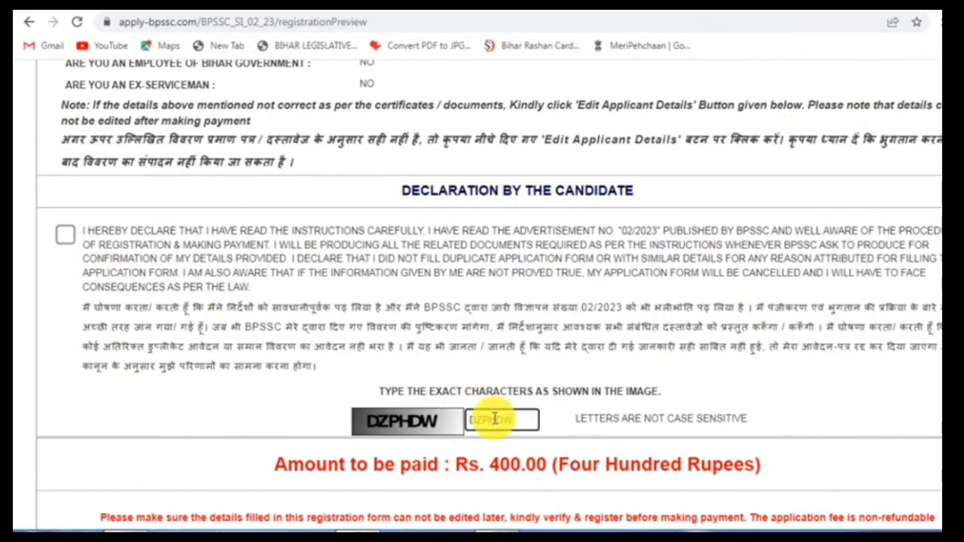
Scroll down the preview to the captcha and Rs. 400.00 amount, annotating that area
{"action": "scroll", "coordinate": [603, 414], "scroll_direction": "down", "scroll_amount": 2}
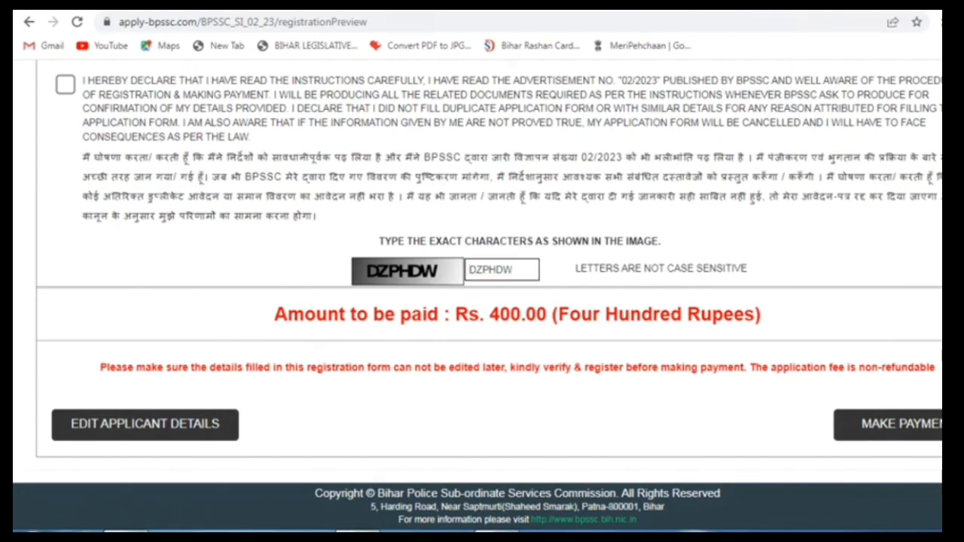
{"action": "mouse_move", "coordinate": [358, 435]}
{"action": "left_mouse_down"}
{"action": "mouse_move", "coordinate": [217, 425]}
{"action": "mouse_move", "coordinate": [233, 428]}
{"action": "left_mouse_up"}
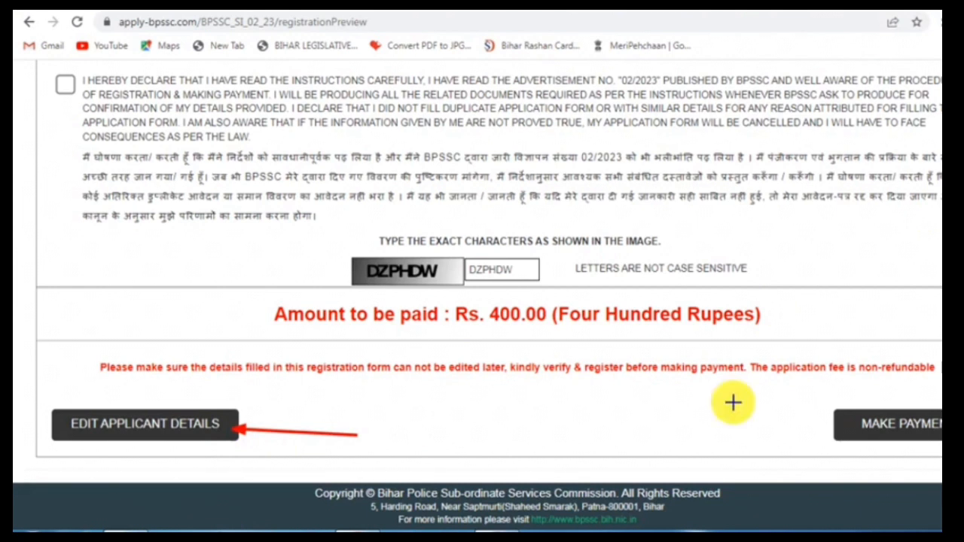
{"action": "mouse_move", "coordinate": [47, 397]}
{"action": "left_mouse_down"}
{"action": "mouse_move", "coordinate": [96, 445]}
{"action": "mouse_move", "coordinate": [251, 452]}
{"action": "left_mouse_up"}
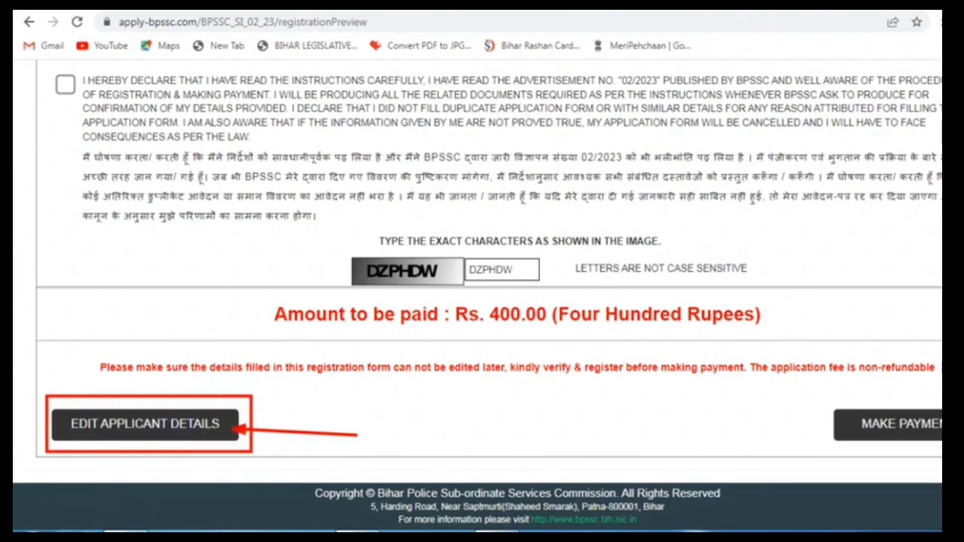
{"action": "mouse_move", "coordinate": [14, 326]}
{"action": "left_mouse_down"}
{"action": "mouse_move", "coordinate": [447, 498]}
{"action": "mouse_move", "coordinate": [461, 486]}
{"action": "left_mouse_up"}
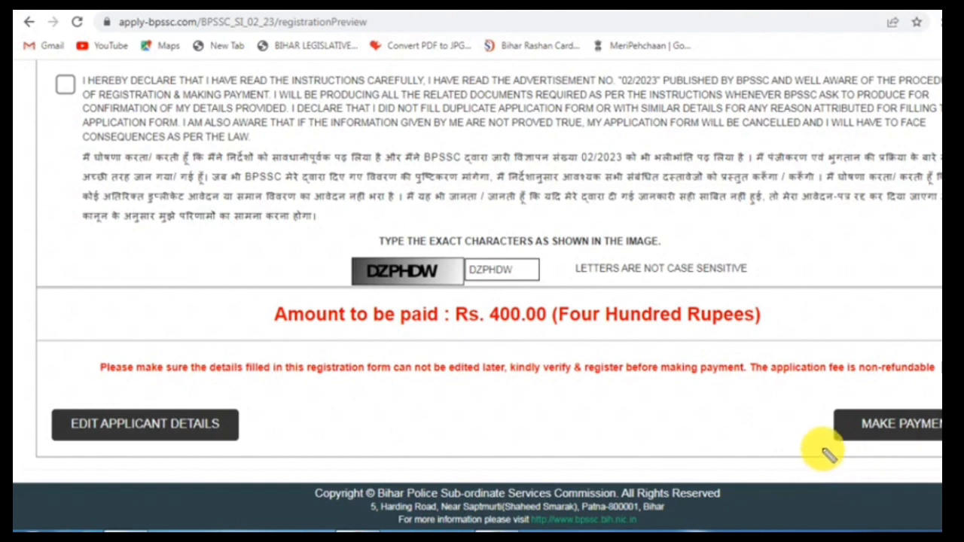
{"action": "mouse_move", "coordinate": [835, 451]}
{"action": "left_mouse_down"}
{"action": "mouse_move", "coordinate": [857, 457]}
{"action": "mouse_move", "coordinate": [913, 403]}
{"action": "left_mouse_up"}
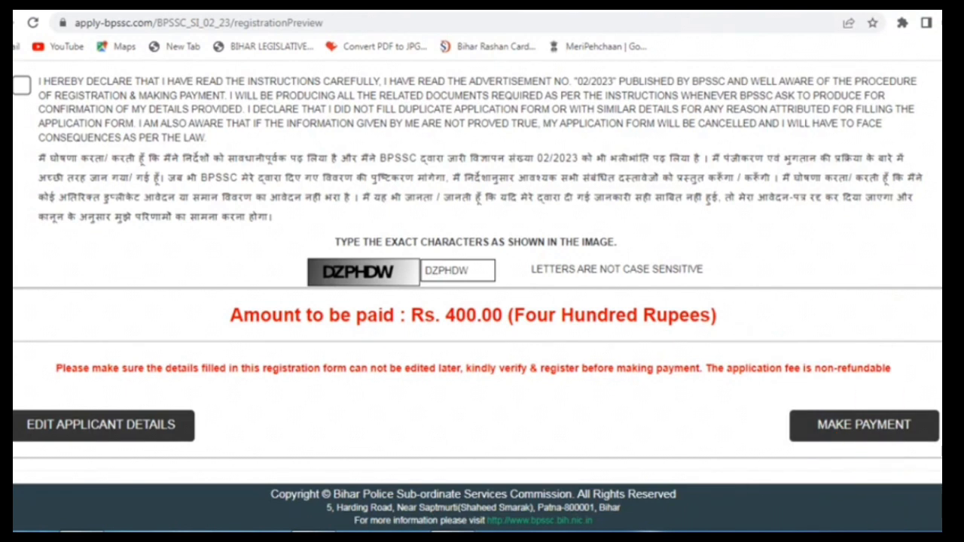
Accept the candidate declaration and submit the registration, confirming the verified-details and non-refundable-fee alerts
{"action": "left_click", "coordinate": [881, 424]}
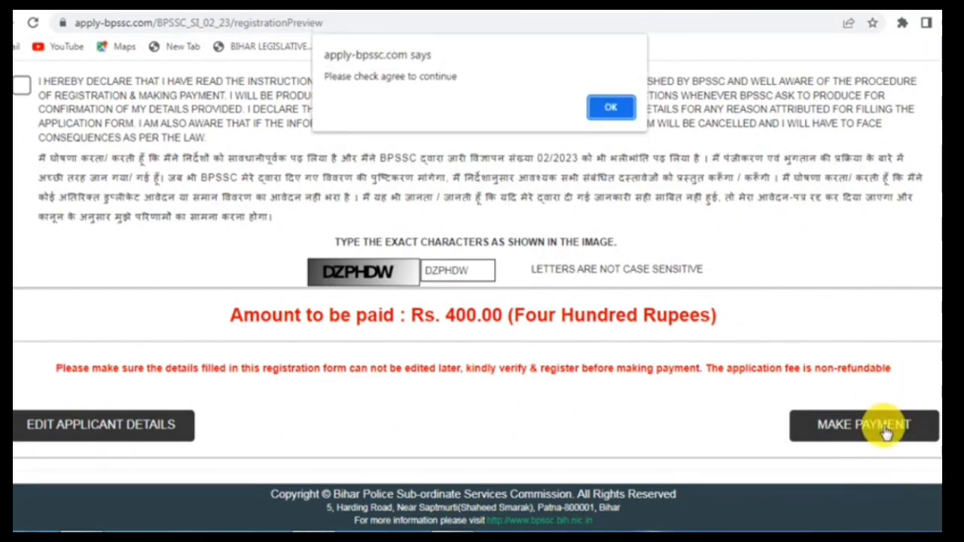
{"action": "left_click", "coordinate": [614, 109]}
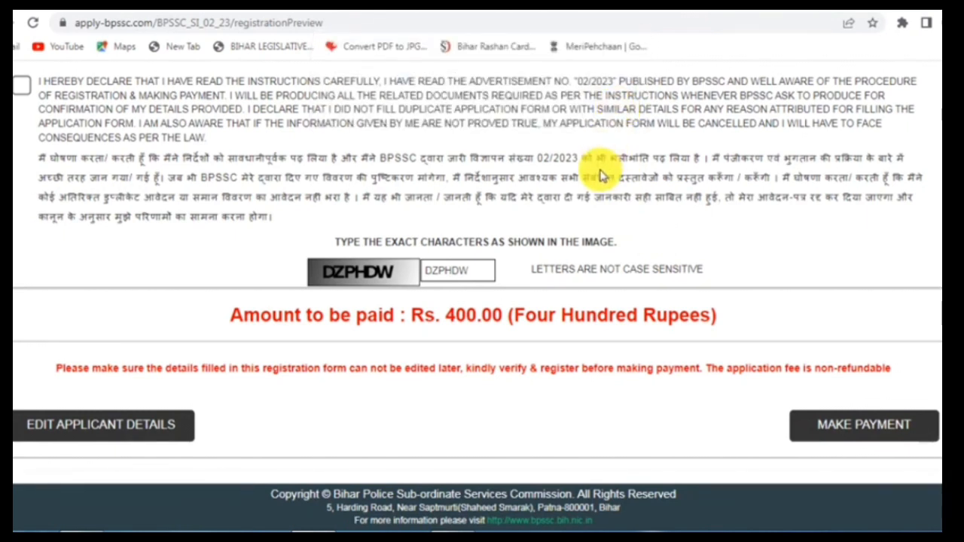
{"action": "scroll", "coordinate": [603, 168], "scroll_direction": "up", "scroll_amount": 2}
{"action": "left_click", "coordinate": [21, 238]}
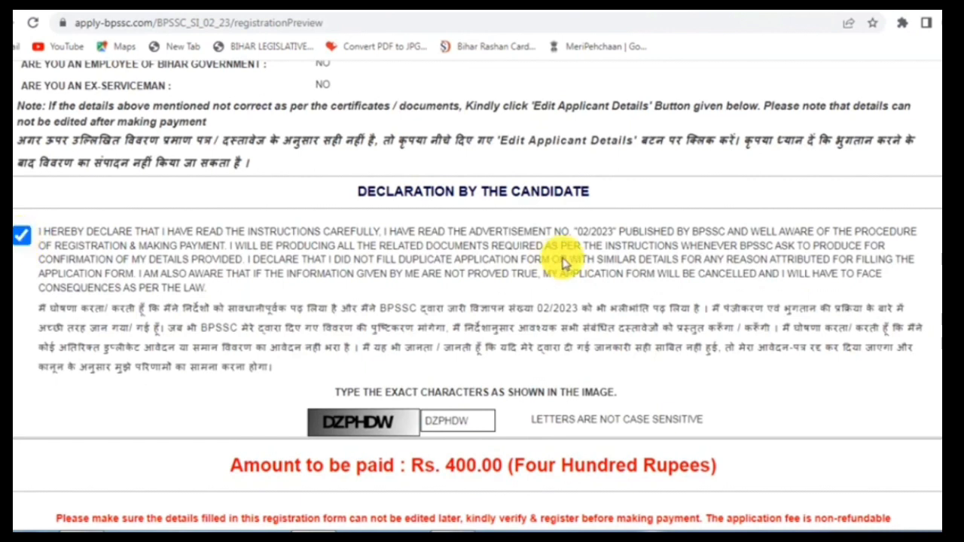
{"action": "scroll", "coordinate": [564, 259], "scroll_direction": "down", "scroll_amount": 2}
{"action": "left_click", "coordinate": [847, 425]}
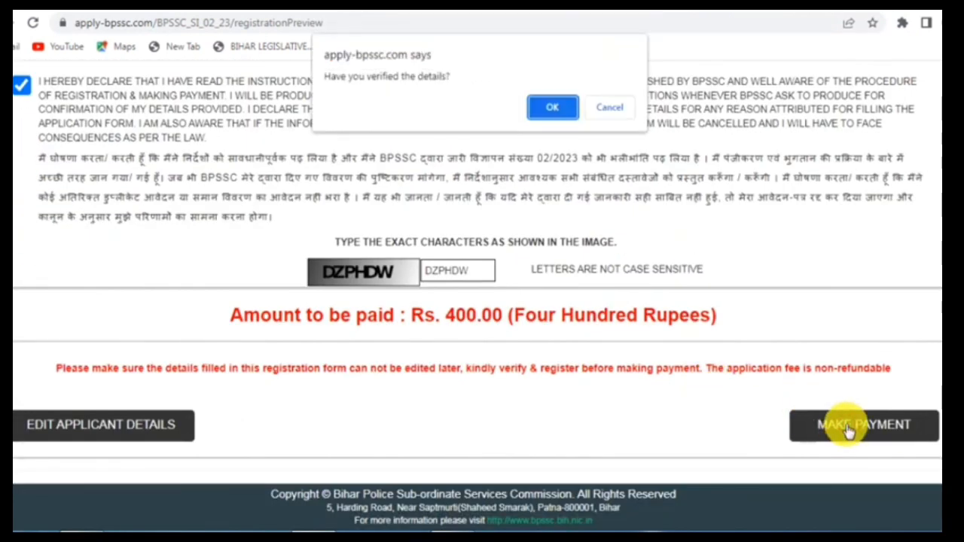
{"action": "left_click", "coordinate": [561, 113]}
{"action": "left_click", "coordinate": [553, 123]}
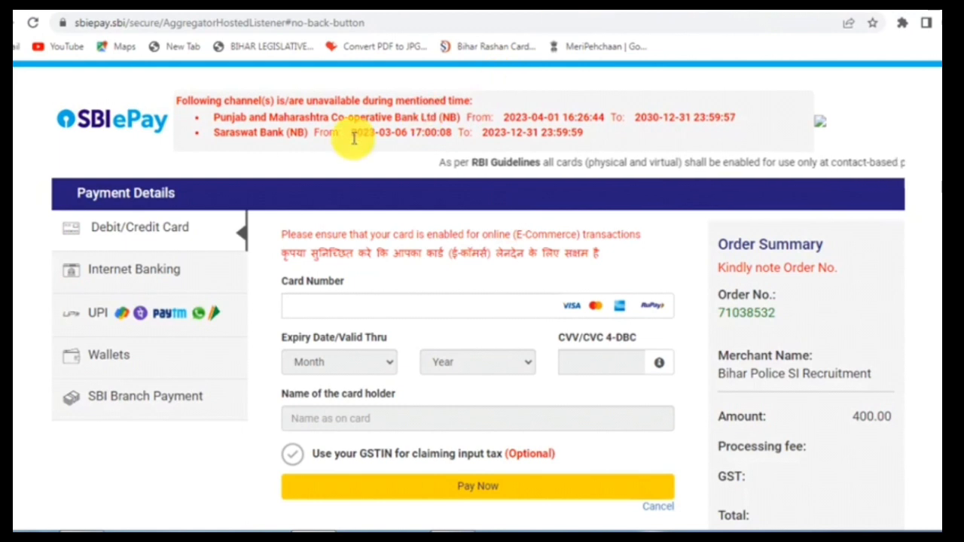
Try the card payment option's card number field on the SBI ePay page
{"action": "scroll", "coordinate": [267, 222], "scroll_direction": "down", "scroll_amount": 2}
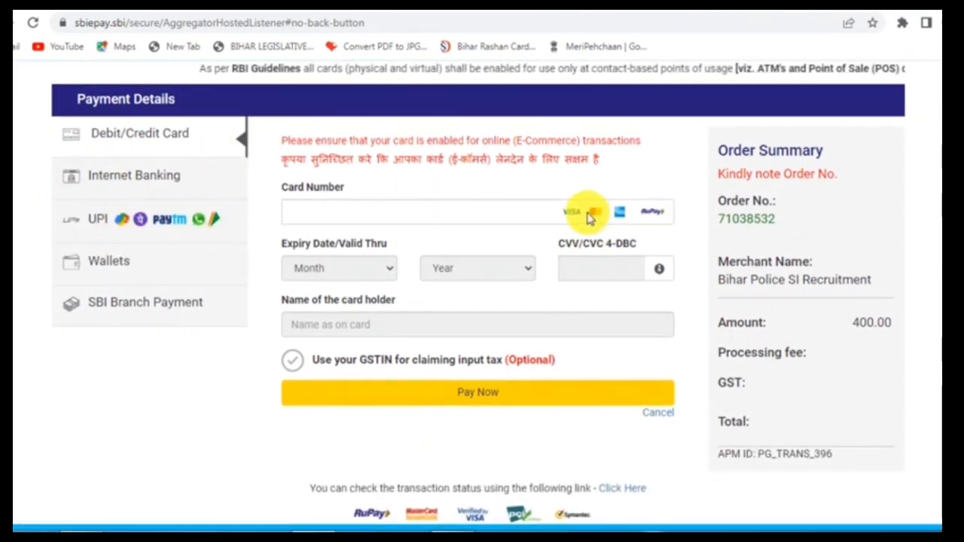
{"action": "left_click", "coordinate": [548, 211]}
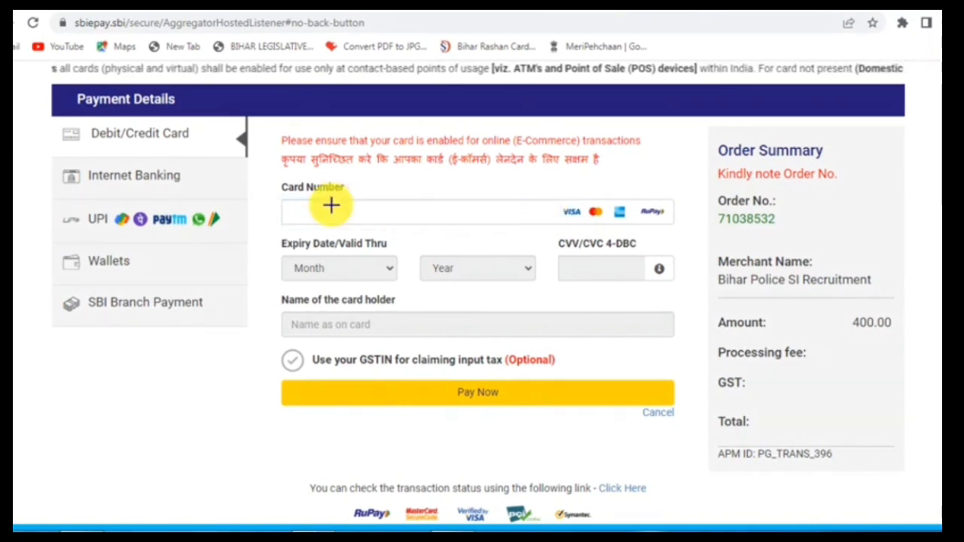
{"action": "mouse_move", "coordinate": [269, 198]}
{"action": "left_mouse_down"}
{"action": "mouse_move", "coordinate": [434, 242]}
{"action": "mouse_move", "coordinate": [681, 229]}
{"action": "left_mouse_up"}
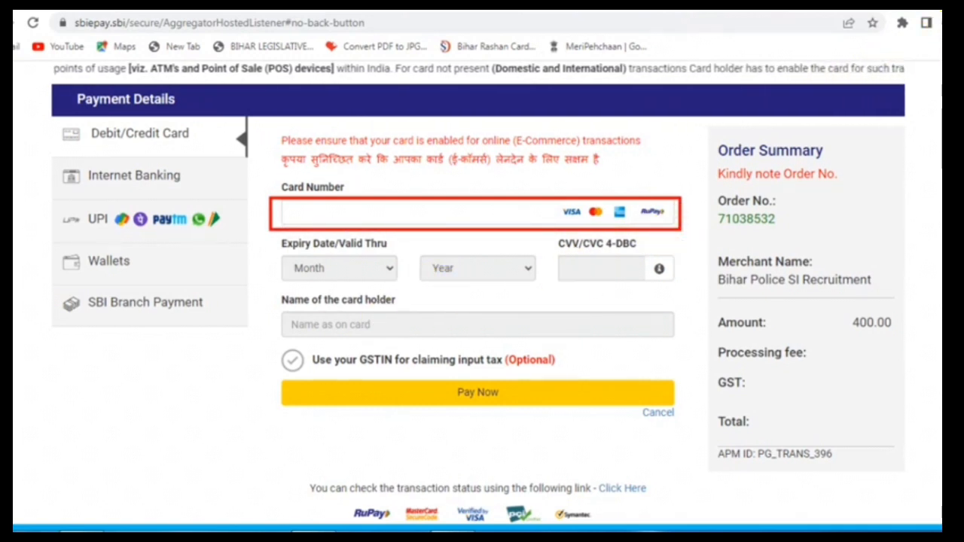
{"action": "left_click", "coordinate": [391, 273]}
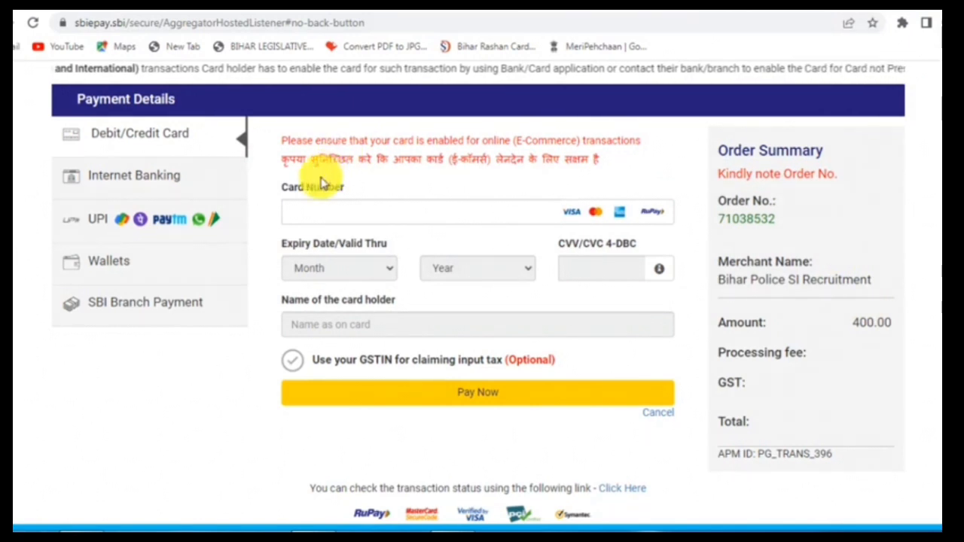
Switch to internet banking and select State Bank of India as the paying bank
{"action": "left_click", "coordinate": [136, 178]}
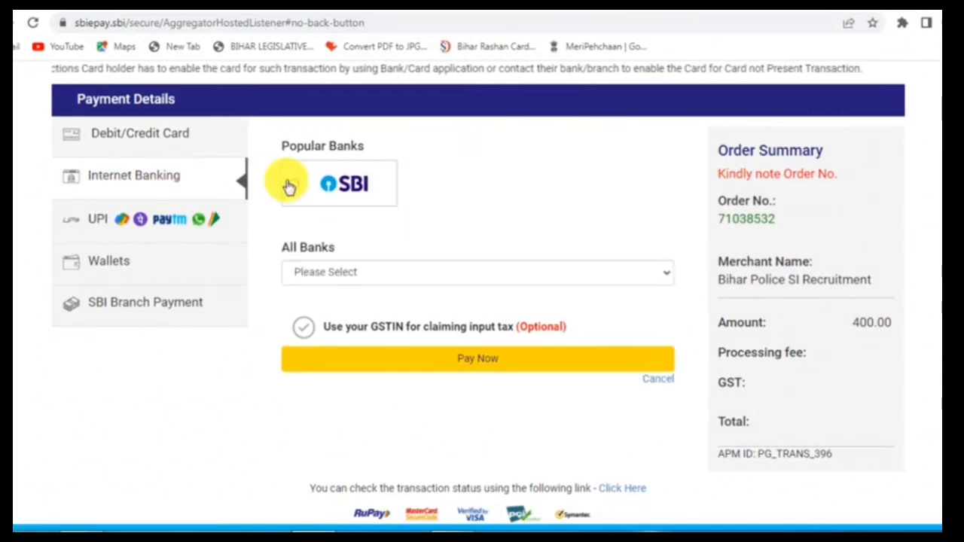
{"action": "left_click", "coordinate": [295, 183]}
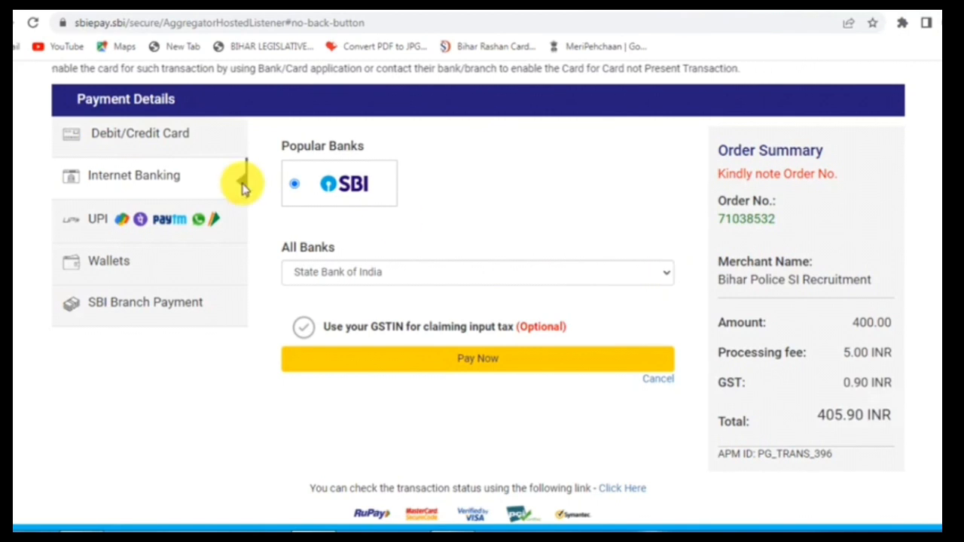
{"action": "left_click", "coordinate": [668, 276]}
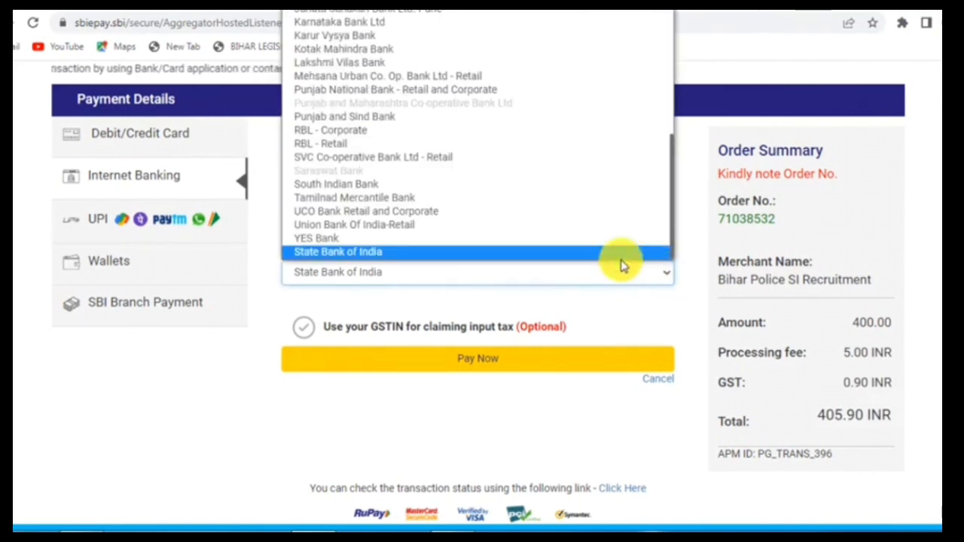
{"action": "scroll", "coordinate": [409, 154], "scroll_direction": "up", "scroll_amount": 5}
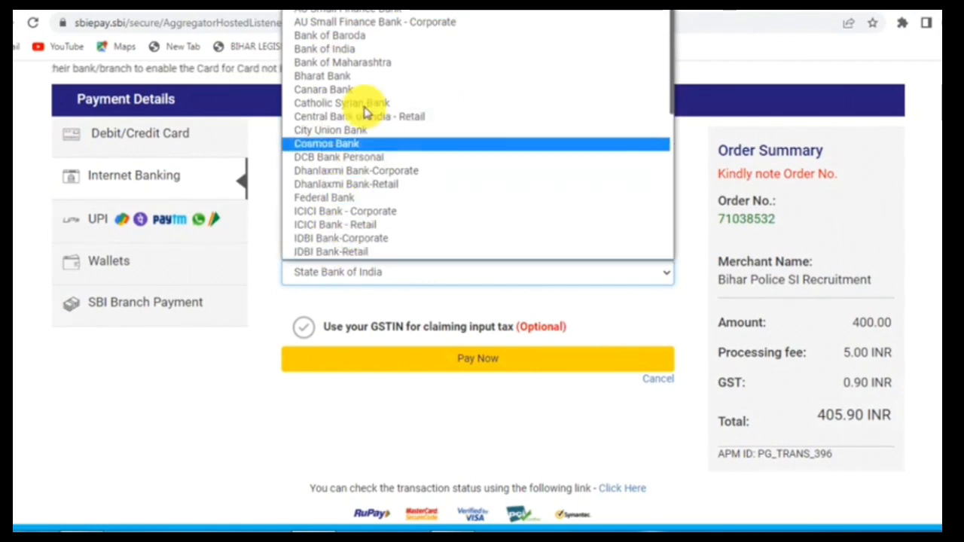
{"action": "scroll", "coordinate": [366, 128], "scroll_direction": "down", "scroll_amount": 4}
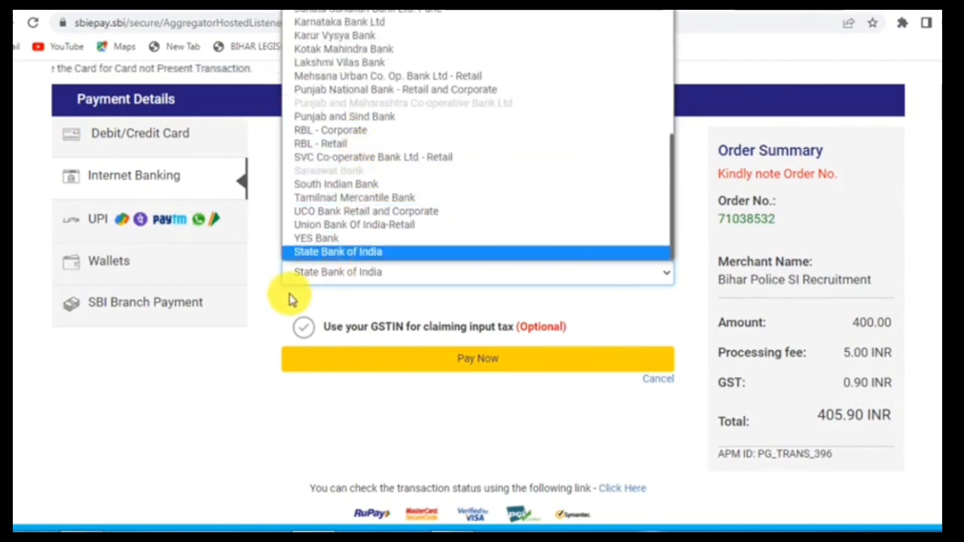
{"action": "left_click", "coordinate": [376, 274]}
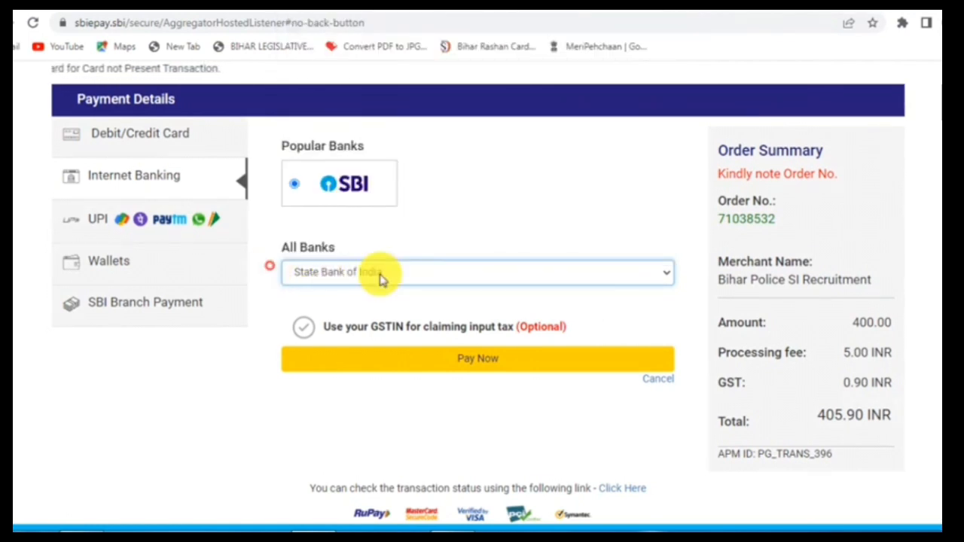
Switch to UPI, choose UPI QR instead of UPI ID, and submit the 400.00 payment
{"action": "left_click", "coordinate": [98, 220]}
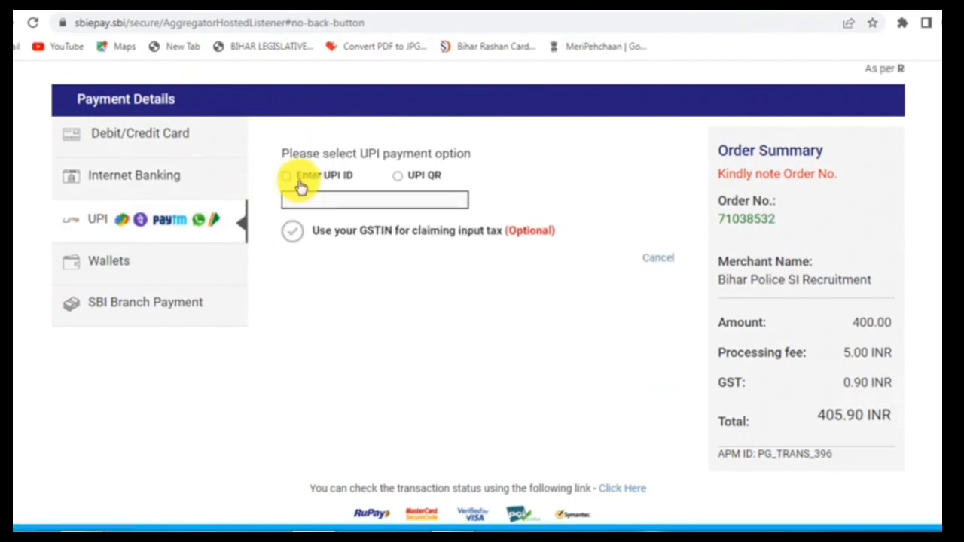
{"action": "left_click", "coordinate": [287, 178]}
{"action": "left_click", "coordinate": [376, 201]}
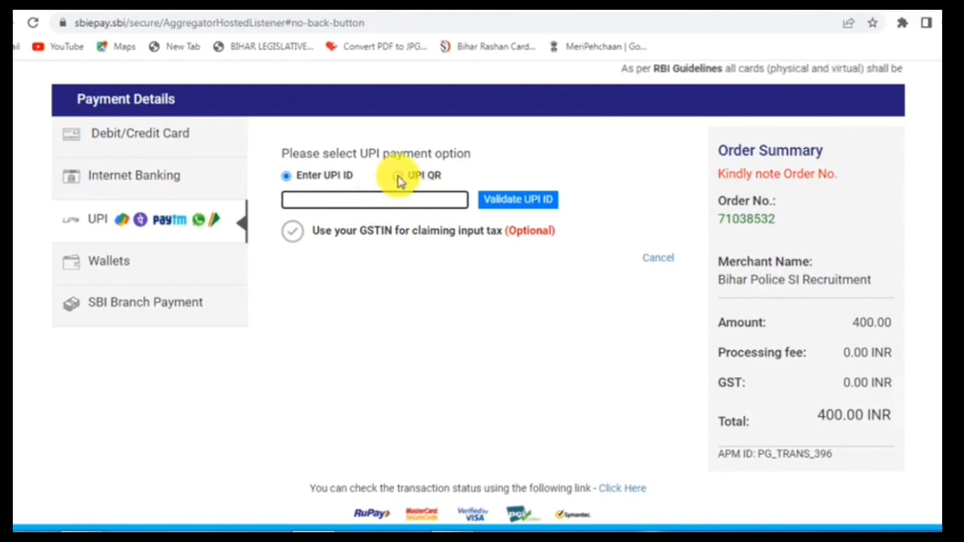
{"action": "left_click", "coordinate": [398, 178]}
{"action": "left_click", "coordinate": [453, 270]}
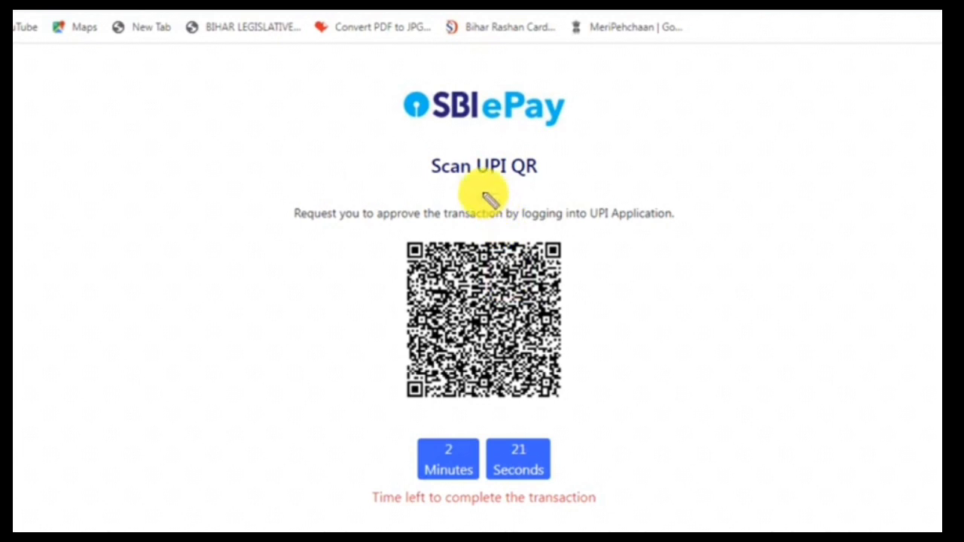
Scan the UPI QR code and approve the 400.00 payment before the timer expires
{"action": "left_click_drag", "start_coordinate": [563, 424], "coordinate": [684, 355]}
{"action": "left_click_drag", "start_coordinate": [407, 479], "coordinate": [492, 445]}
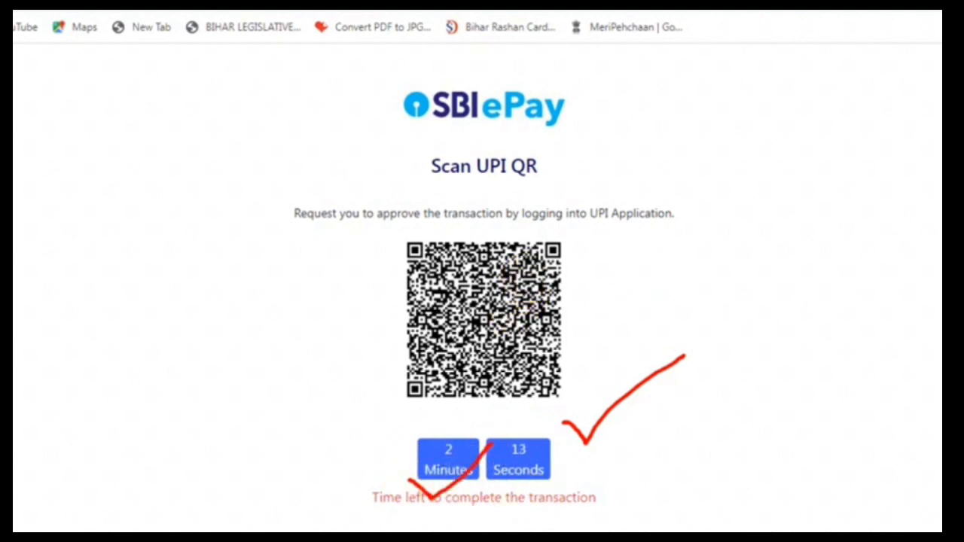
{"action": "mouse_move", "coordinate": [366, 231]}
{"action": "left_mouse_down"}
{"action": "mouse_move", "coordinate": [537, 359]}
{"action": "mouse_move", "coordinate": [603, 426]}
{"action": "left_mouse_up"}
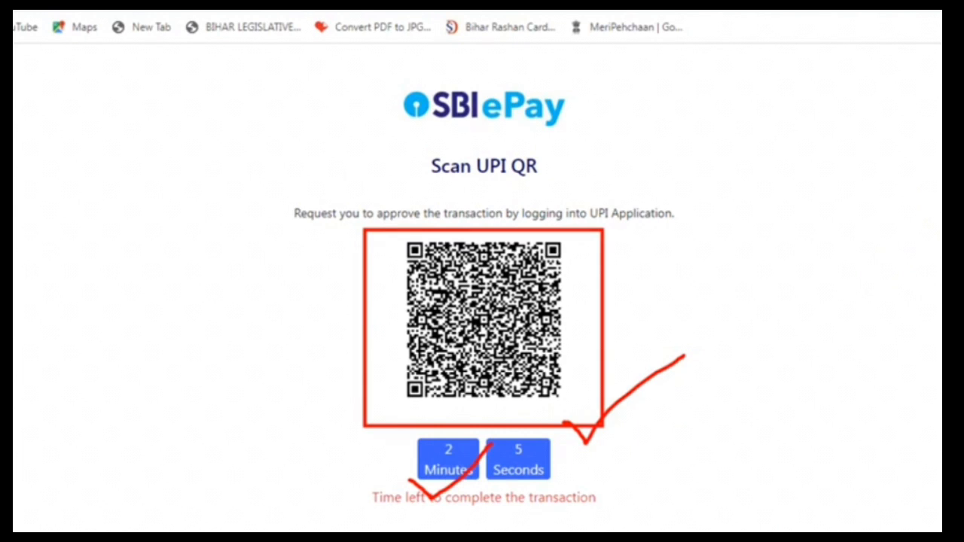
{"action": "mouse_move", "coordinate": [243, 152]}
{"action": "left_mouse_down"}
{"action": "mouse_move", "coordinate": [597, 464]}
{"action": "mouse_move", "coordinate": [796, 532]}
{"action": "left_mouse_up"}
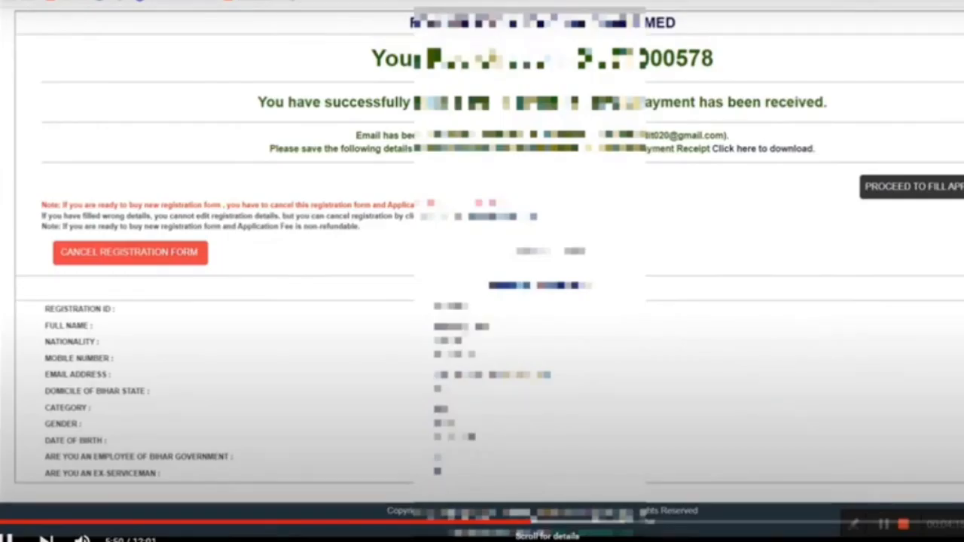
Leave the payment success page for the application form instructions, confirming the popup
{"action": "scroll", "coordinate": [568, 351], "scroll_direction": "up", "scroll_amount": 1}
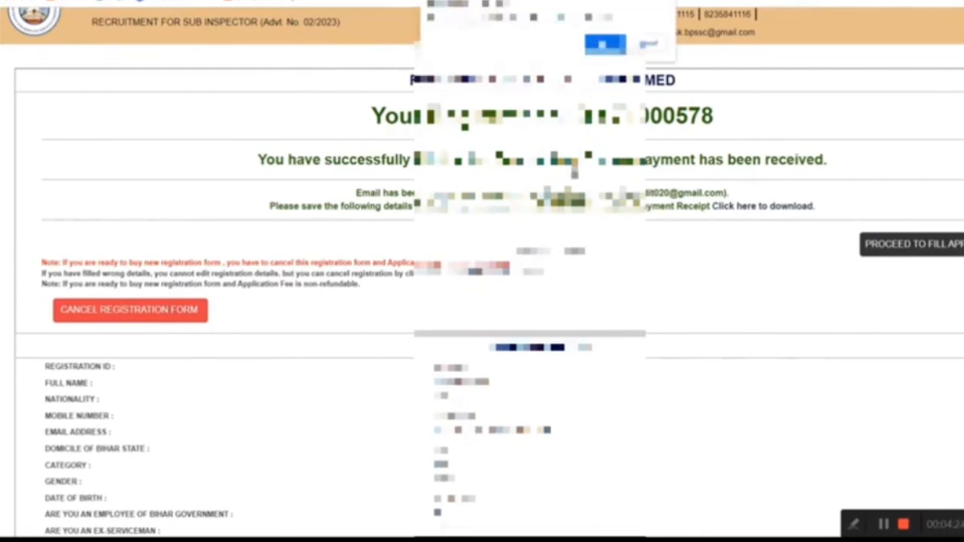
{"action": "left_click", "coordinate": [605, 44]}
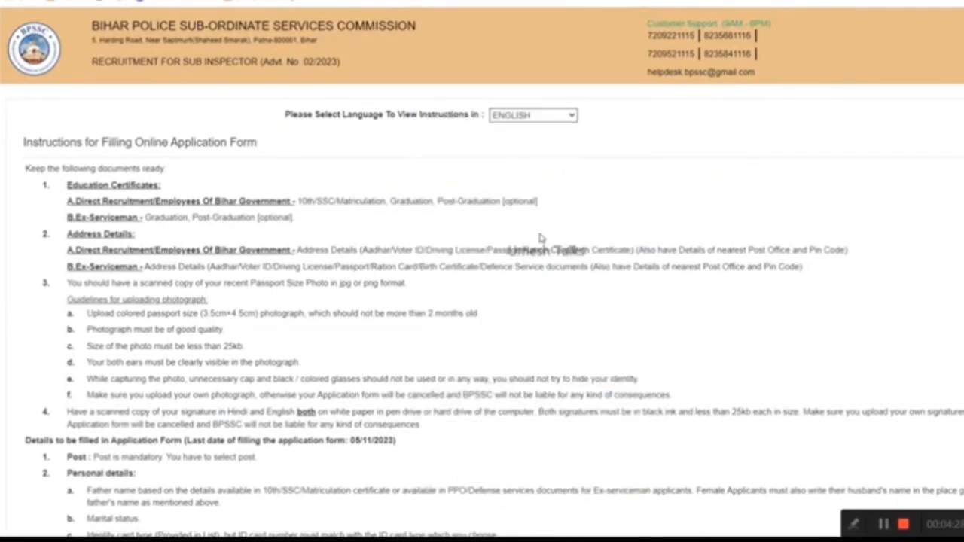
Read to the end of the filling instructions, accept the declaration, and continue to Applicant Details
{"action": "scroll", "coordinate": [452, 230], "scroll_direction": "down", "scroll_amount": 1}
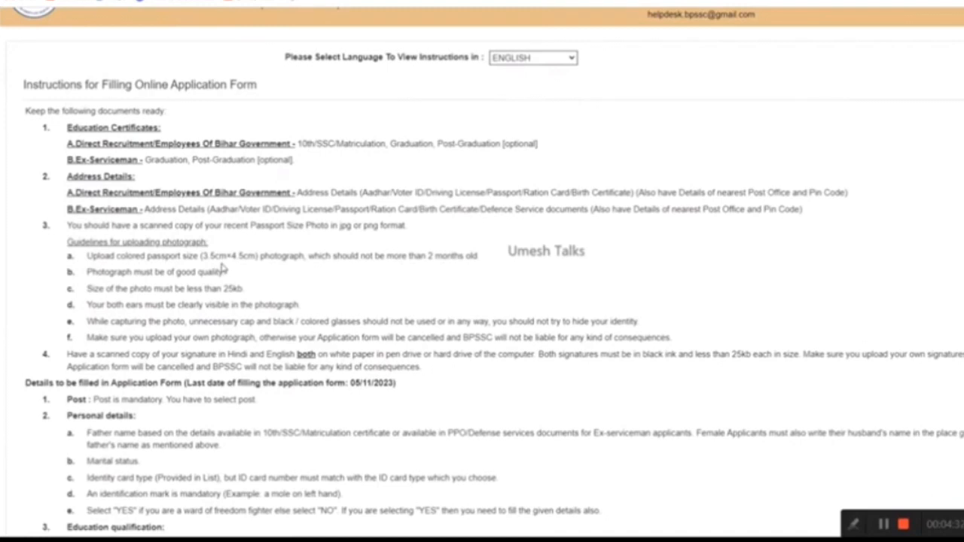
{"action": "scroll", "coordinate": [275, 276], "scroll_direction": "down", "scroll_amount": 3}
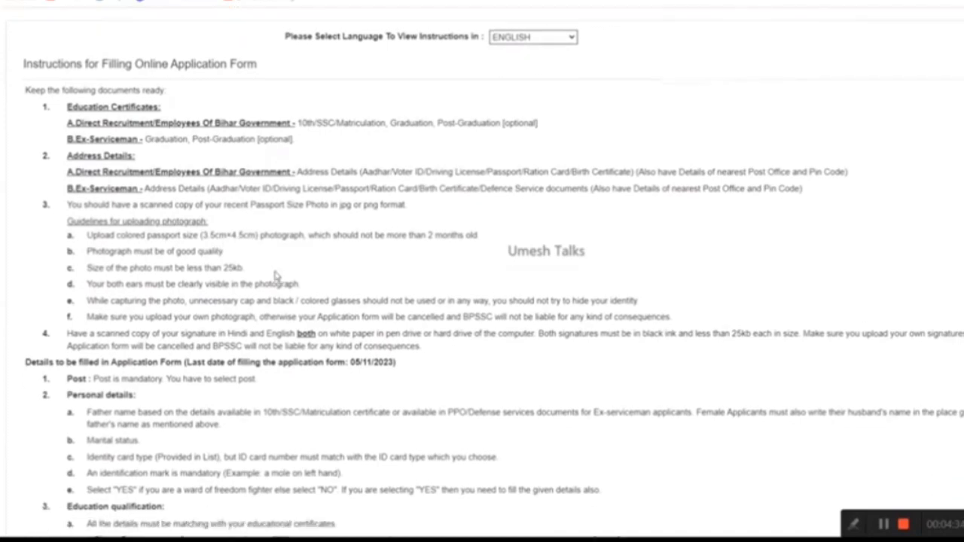
{"action": "scroll", "coordinate": [322, 283], "scroll_direction": "down", "scroll_amount": 3}
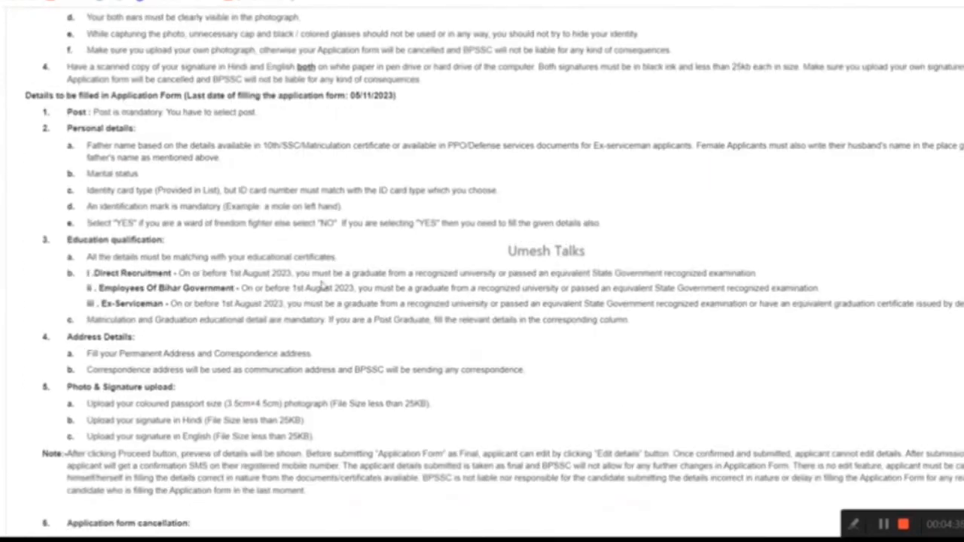
{"action": "scroll", "coordinate": [324, 286], "scroll_direction": "down", "scroll_amount": 1}
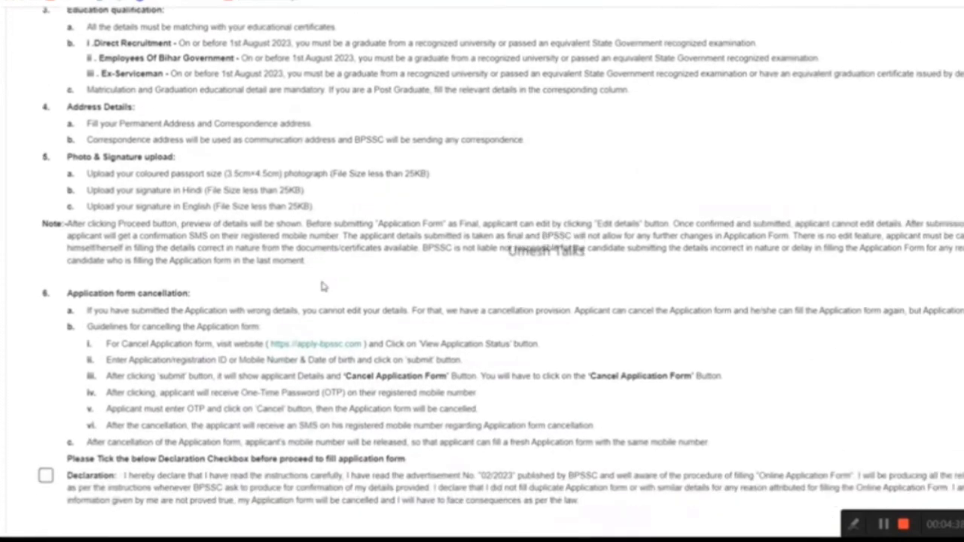
{"action": "scroll", "coordinate": [324, 285], "scroll_direction": "down", "scroll_amount": 2}
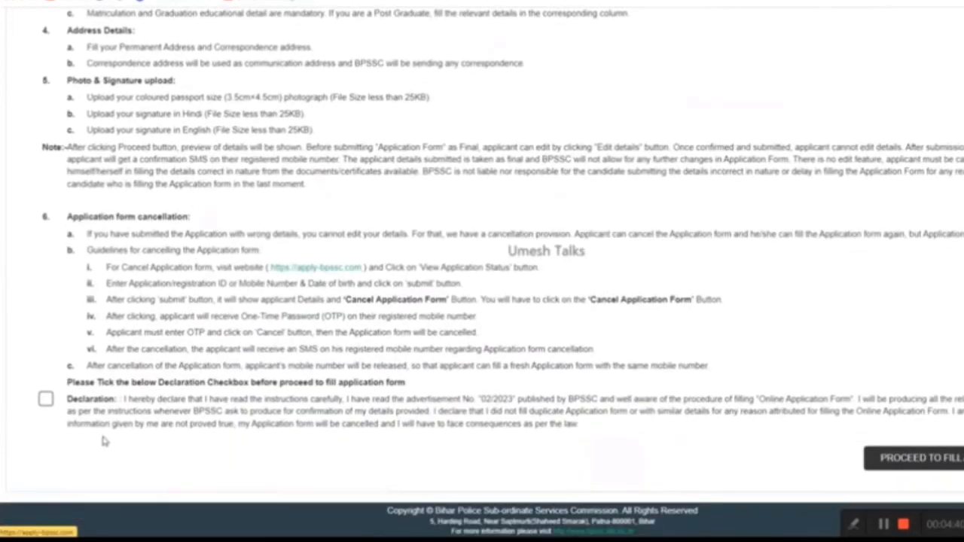
{"action": "left_click", "coordinate": [47, 400]}
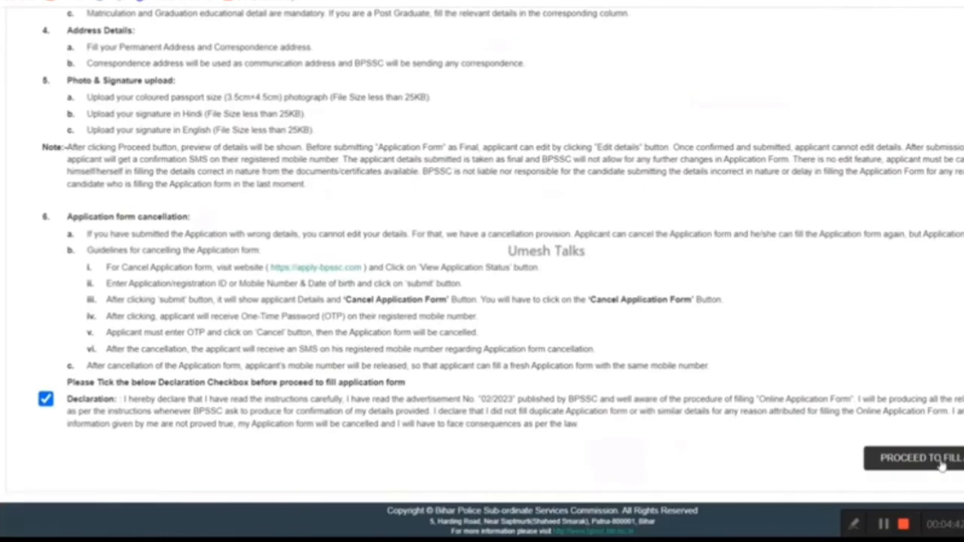
{"action": "left_click", "coordinate": [874, 458]}
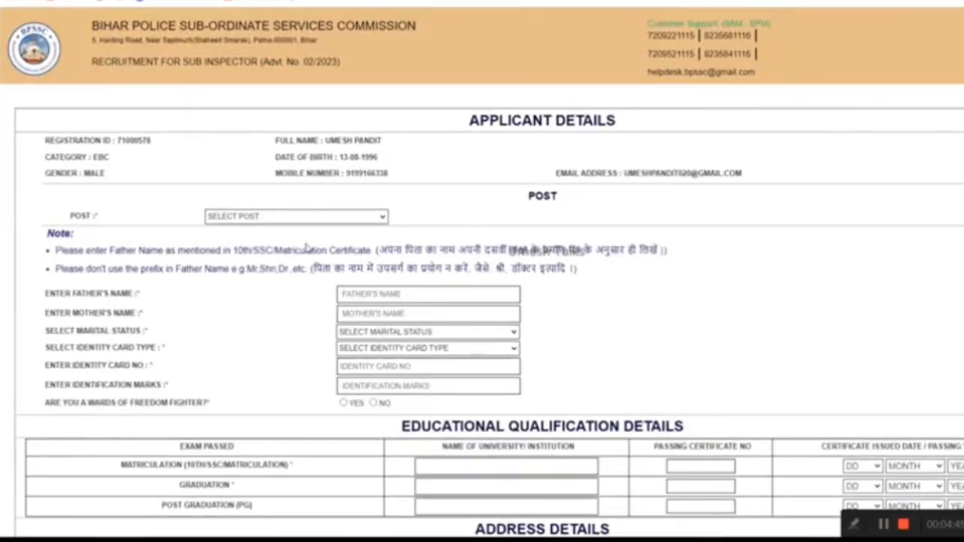
Choose post SUB INSPECTOR, status UNMARRIED, ID type AADHAR CARD, and NO for freedom-fighter ward
{"action": "left_click", "coordinate": [275, 217]}
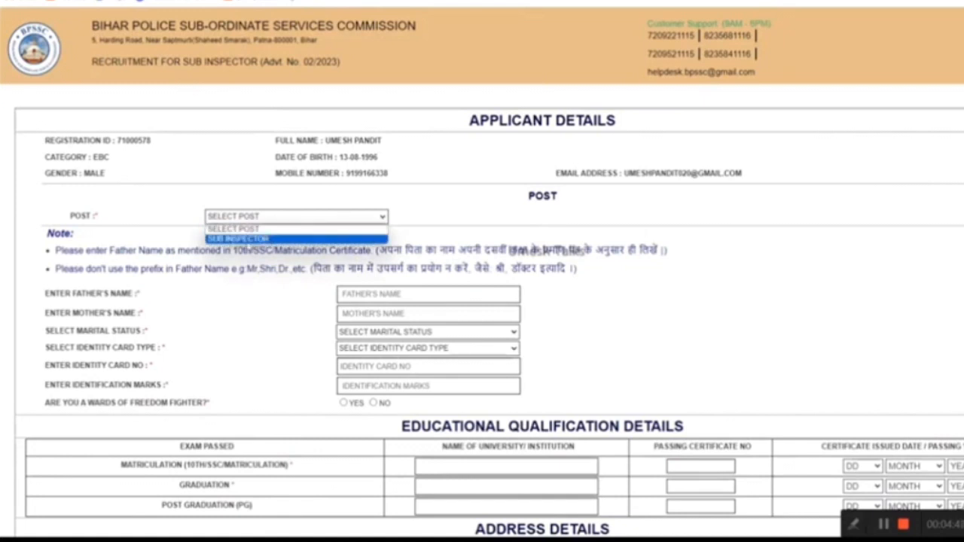
{"action": "left_click", "coordinate": [254, 239]}
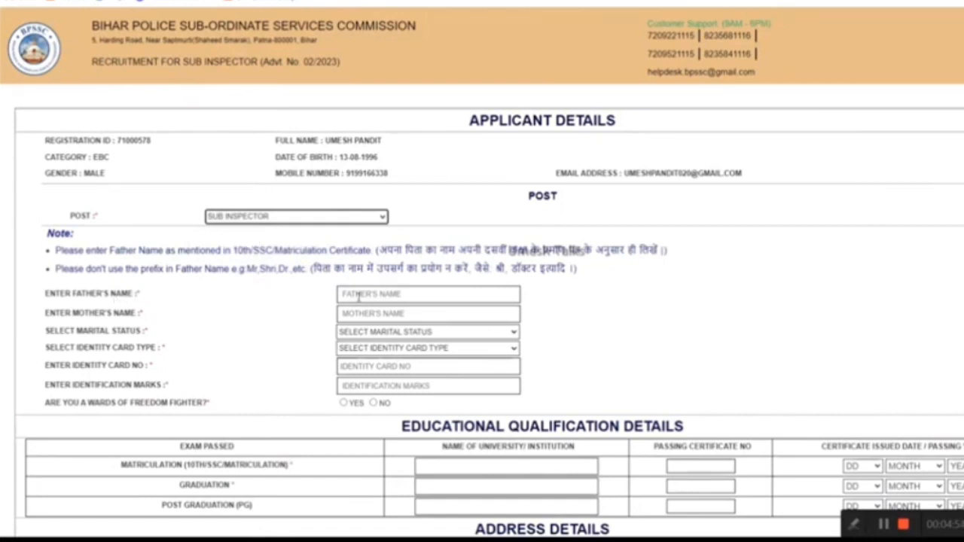
{"action": "left_click", "coordinate": [369, 333]}
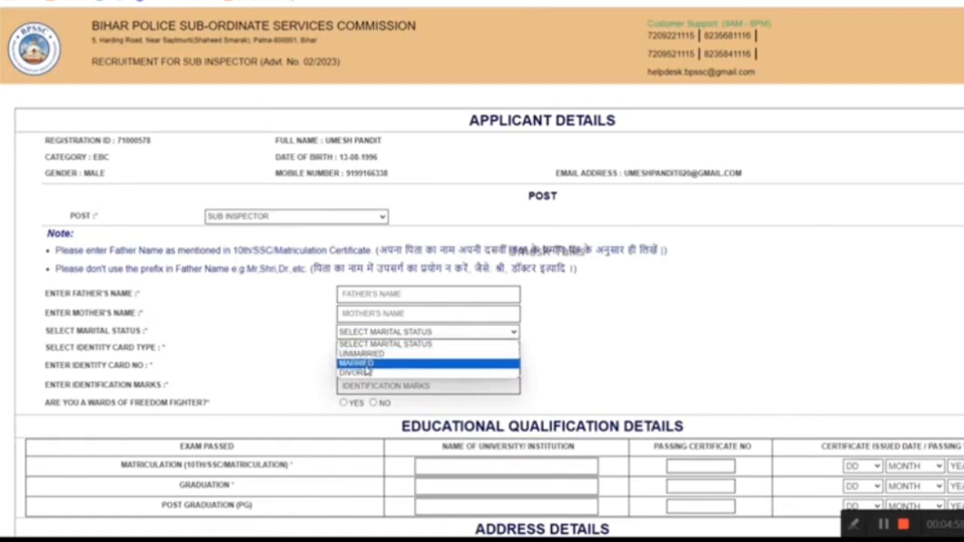
{"action": "left_click", "coordinate": [372, 353]}
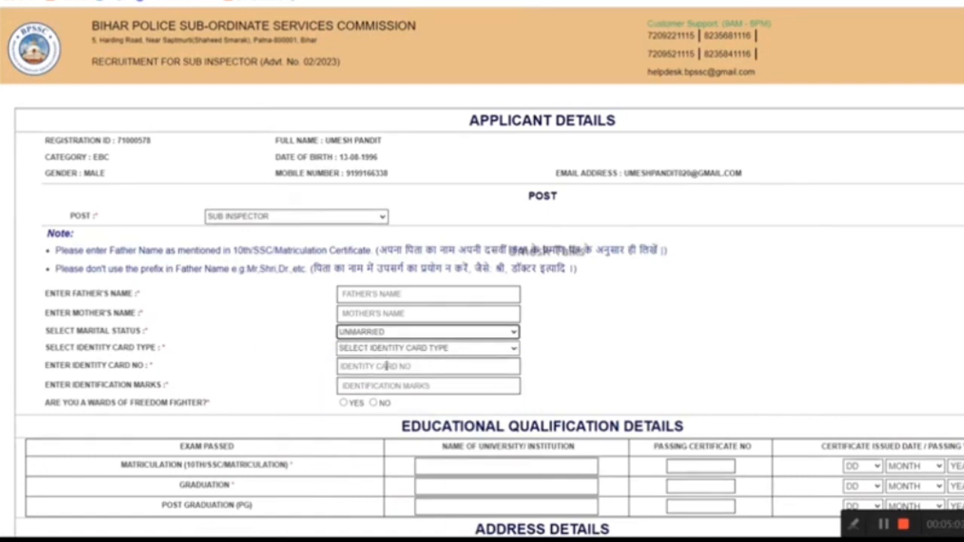
{"action": "left_click", "coordinate": [388, 352]}
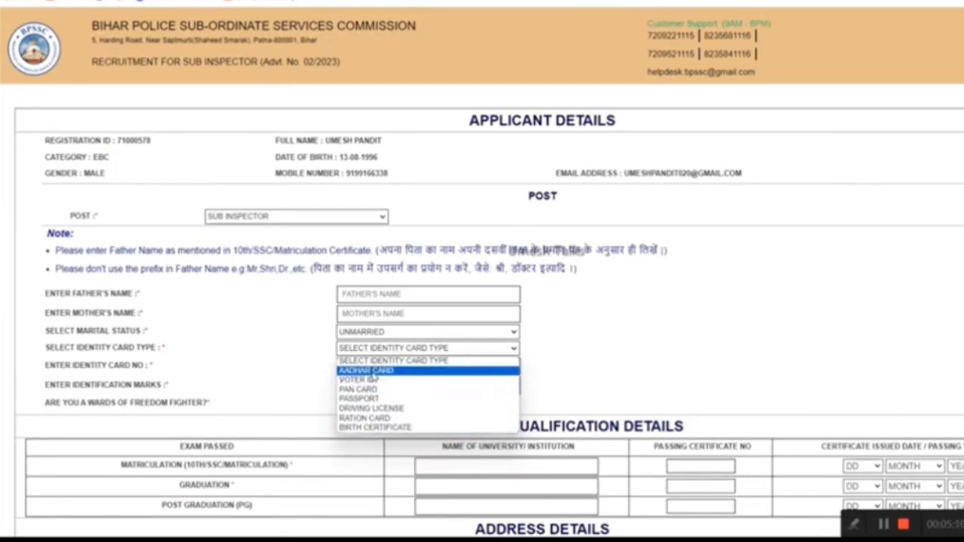
{"action": "left_click", "coordinate": [400, 370]}
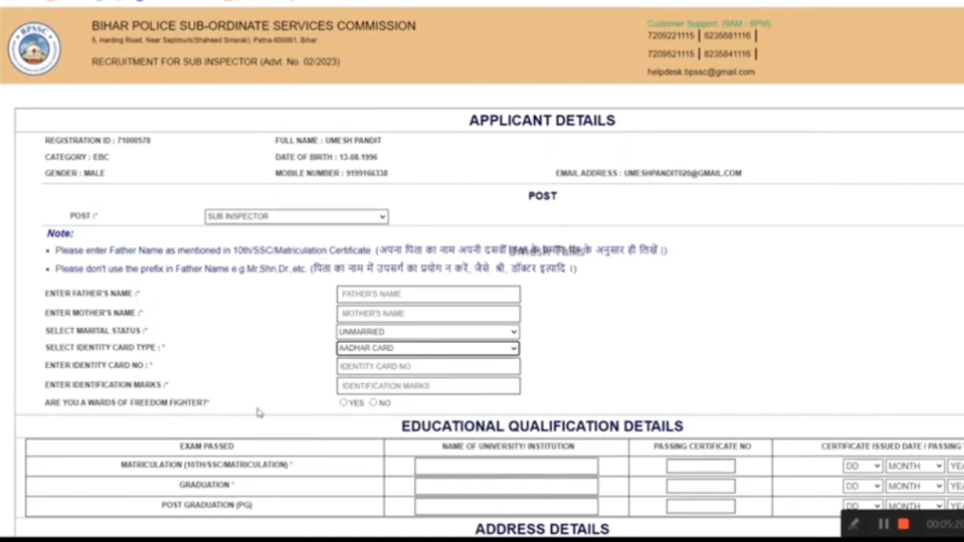
{"action": "left_click", "coordinate": [373, 403]}
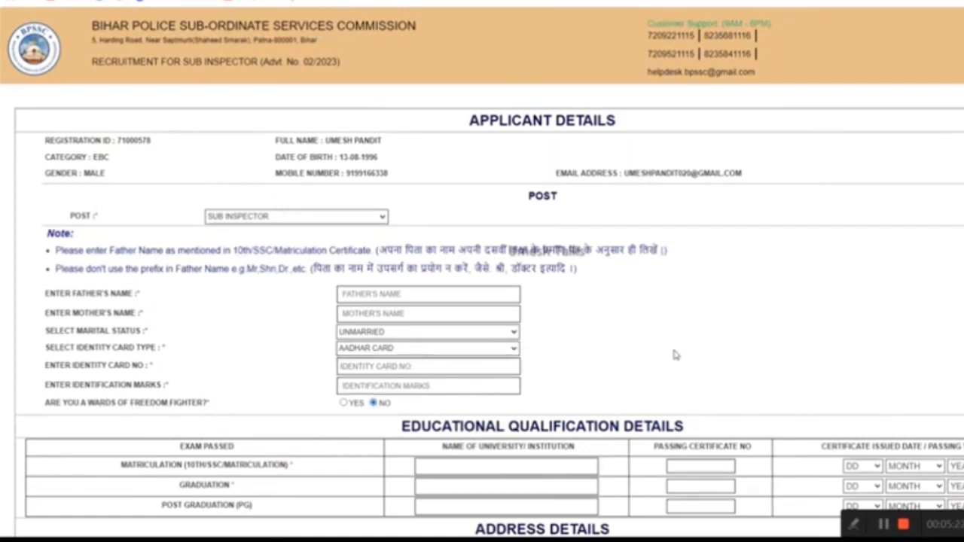
{"action": "scroll", "coordinate": [671, 359], "scroll_direction": "down", "scroll_amount": 2}
{"action": "left_click_drag", "start_coordinate": [401, 311], "coordinate": [684, 311]}
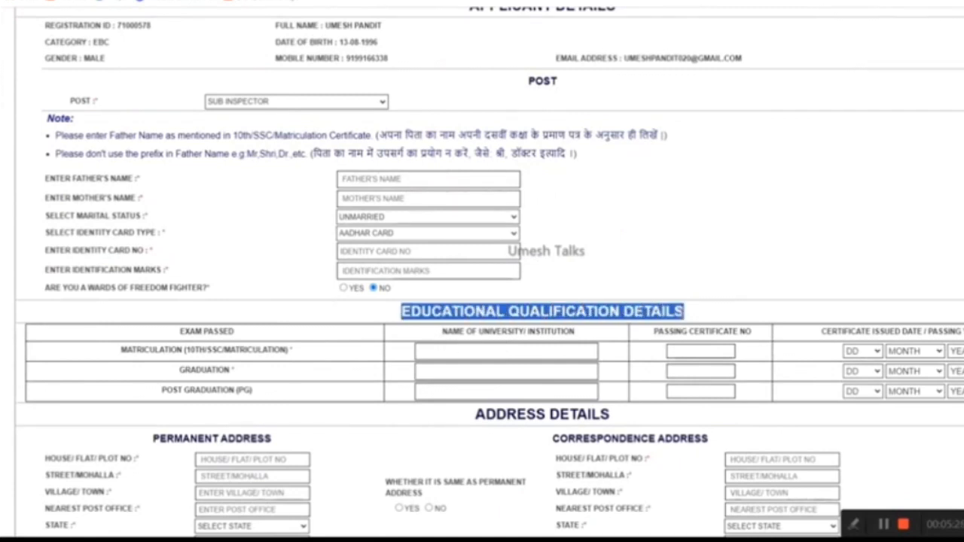
{"action": "scroll", "coordinate": [729, 316], "scroll_direction": "down", "scroll_amount": 1}
{"action": "left_click", "coordinate": [353, 297]}
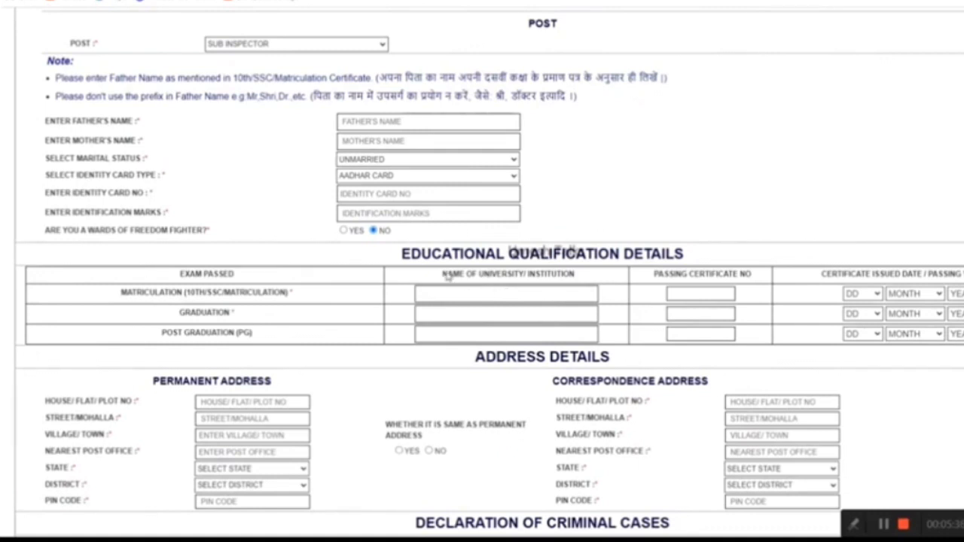
{"action": "left_click_drag", "start_coordinate": [443, 274], "coordinate": [578, 279]}
{"action": "left_click", "coordinate": [479, 295]}
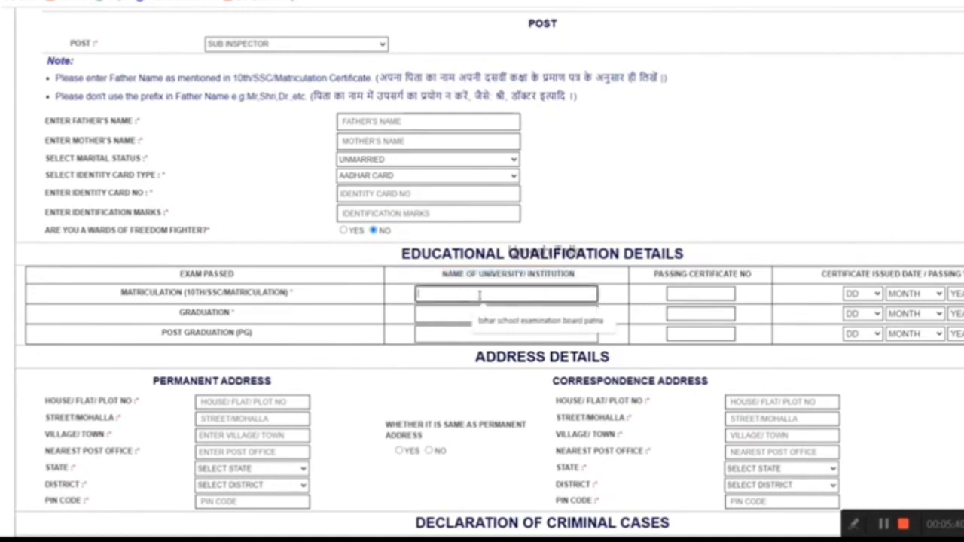
{"action": "left_click", "coordinate": [601, 284]}
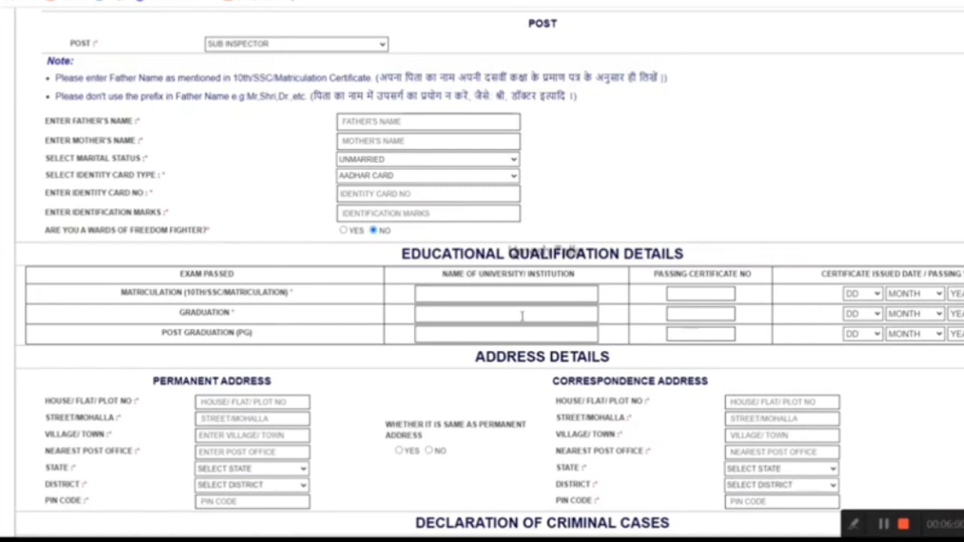
{"action": "left_click_drag", "start_coordinate": [179, 319], "coordinate": [240, 316]}
{"action": "left_click", "coordinate": [250, 316]}
{"action": "scroll", "coordinate": [491, 337], "scroll_direction": "down", "scroll_amount": 3}
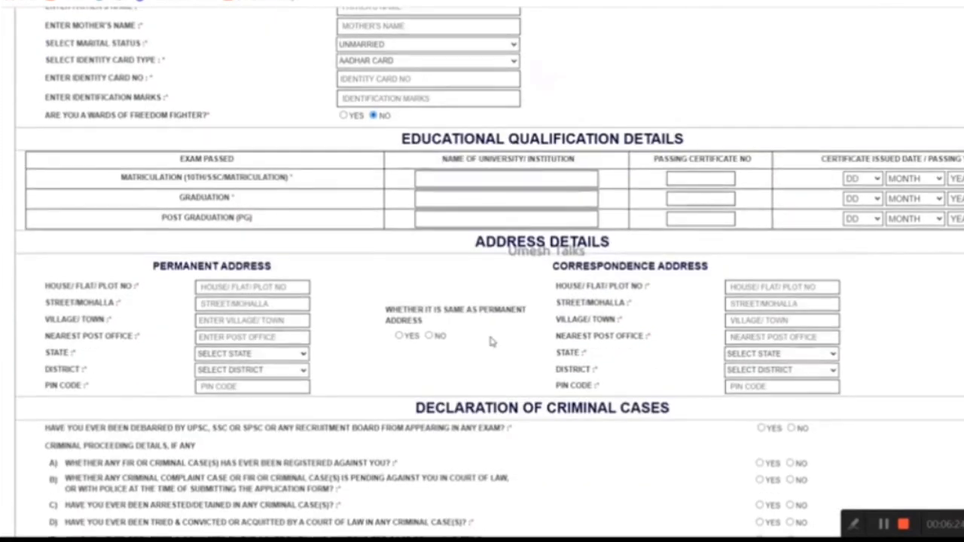
{"action": "left_click_drag", "start_coordinate": [477, 241], "coordinate": [616, 242]}
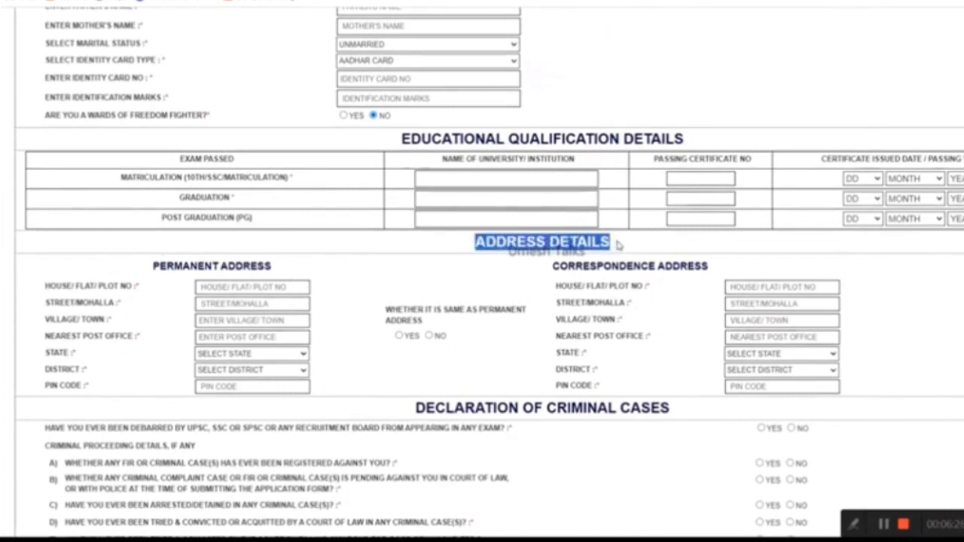
{"action": "left_click", "coordinate": [463, 254]}
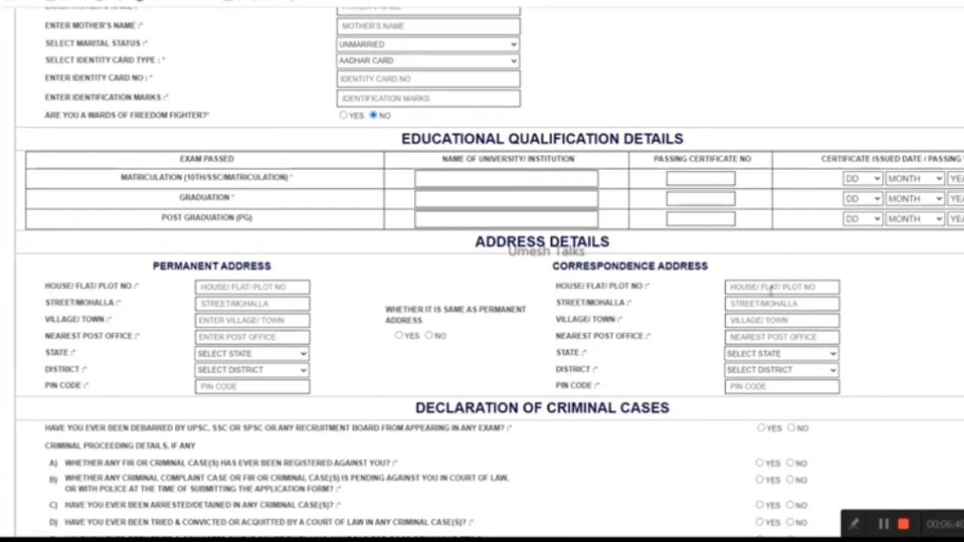
{"action": "scroll", "coordinate": [667, 374], "scroll_direction": "down", "scroll_amount": 3}
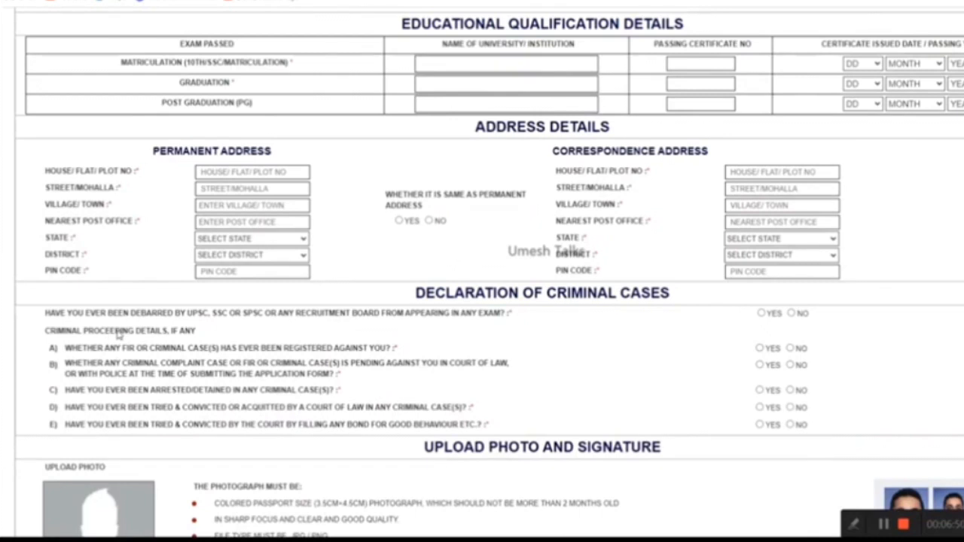
Answer NO to the exam-debarment question and each criminal-case question in the declaration
{"action": "left_click", "coordinate": [791, 314]}
{"action": "left_click", "coordinate": [790, 349]}
{"action": "left_click", "coordinate": [790, 365]}
{"action": "scroll", "coordinate": [727, 411], "scroll_direction": "down", "scroll_amount": 1}
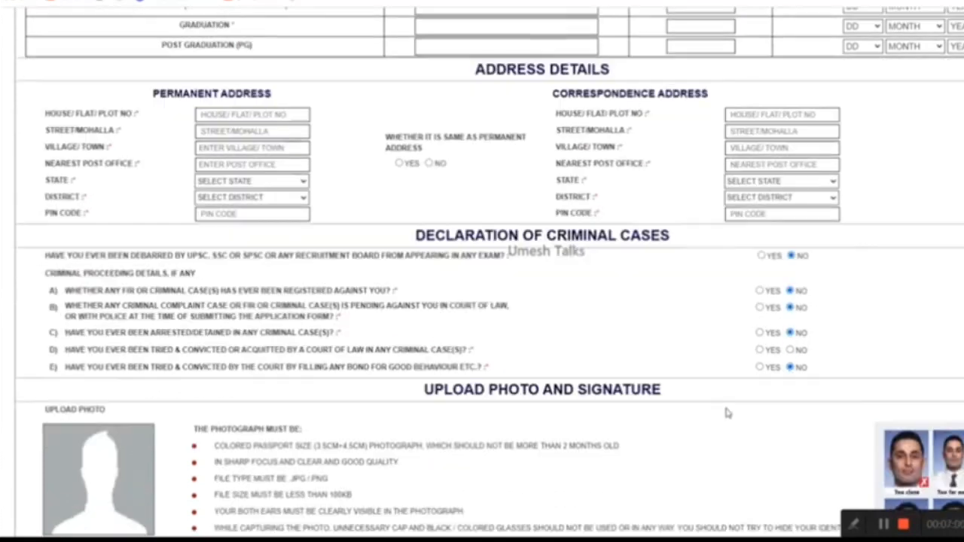
{"action": "left_click", "coordinate": [791, 350]}
{"action": "scroll", "coordinate": [654, 381], "scroll_direction": "down", "scroll_amount": 2}
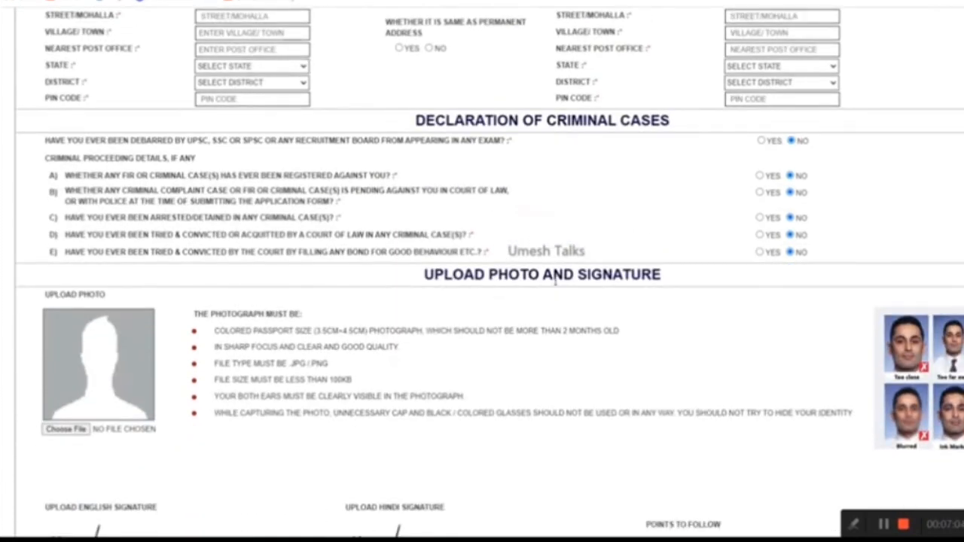
{"action": "scroll", "coordinate": [661, 331], "scroll_direction": "down", "scroll_amount": 1}
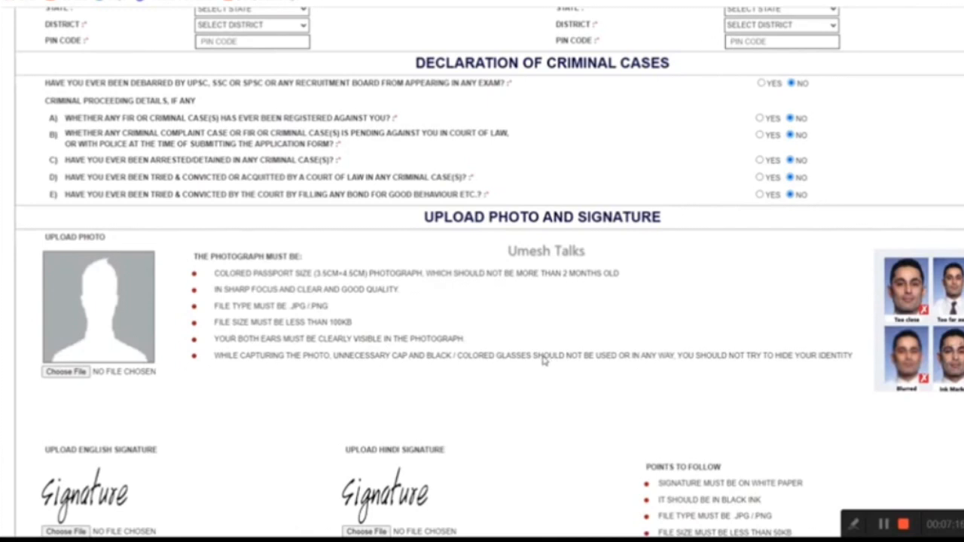
Scroll down to the Upload Photo and Signature section, where no files are chosen yet
{"action": "scroll", "coordinate": [545, 362], "scroll_direction": "down", "scroll_amount": 1}
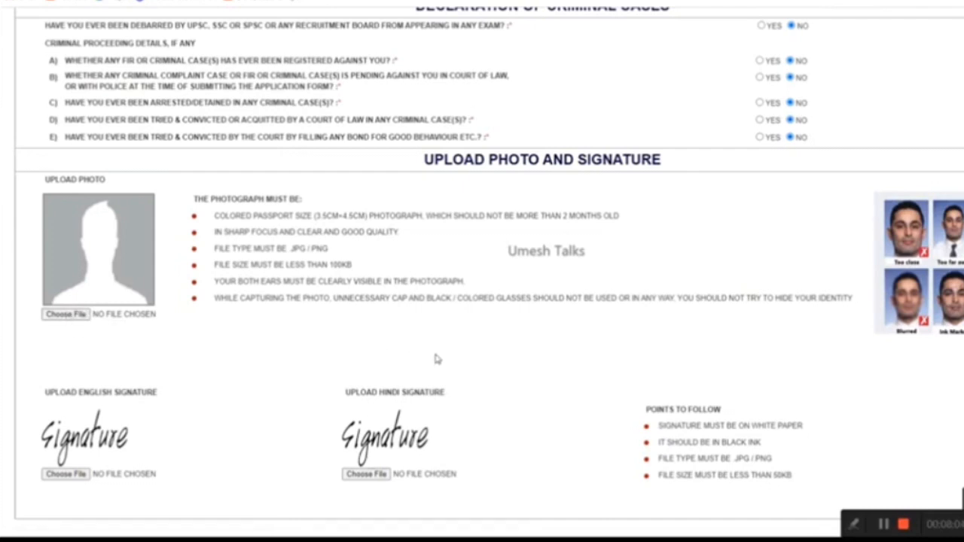
{"action": "scroll", "coordinate": [439, 360], "scroll_direction": "down", "scroll_amount": 1}
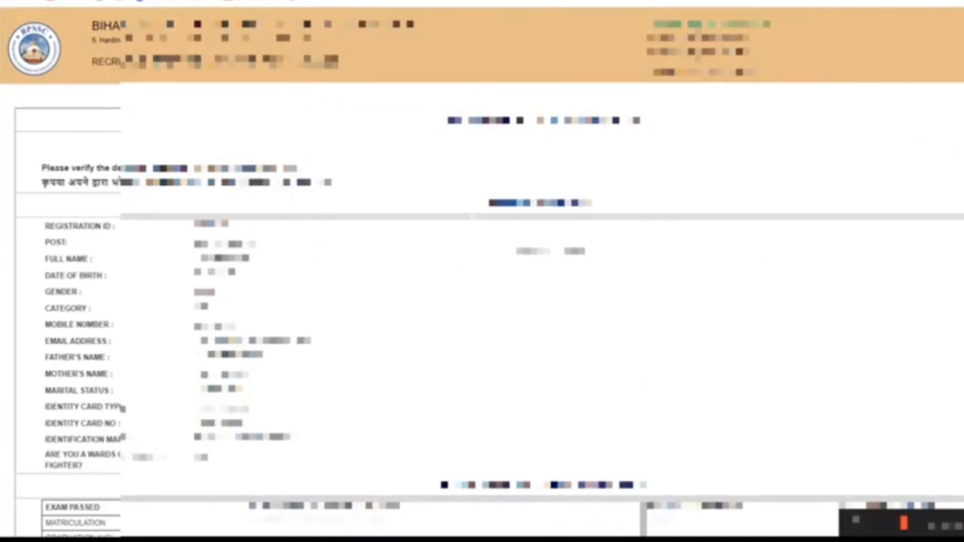
{"action": "scroll", "coordinate": [452, 303], "scroll_direction": "down", "scroll_amount": 1}
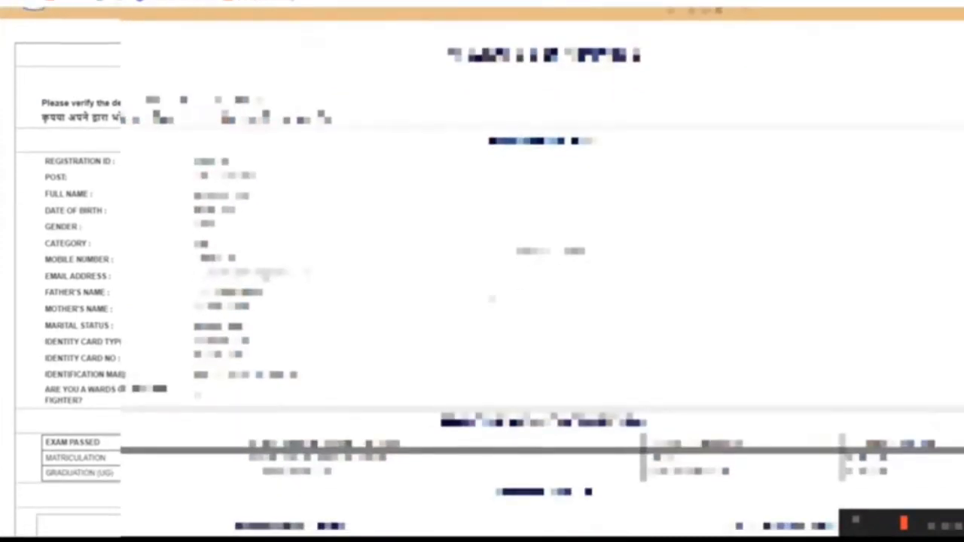
{"action": "scroll", "coordinate": [492, 299], "scroll_direction": "down", "scroll_amount": 3}
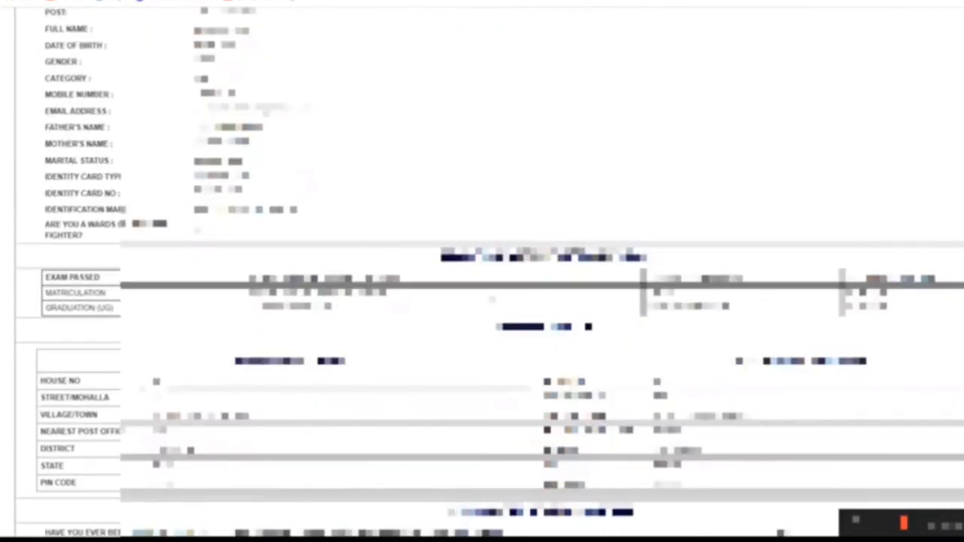
{"action": "scroll", "coordinate": [491, 299], "scroll_direction": "down", "scroll_amount": 4}
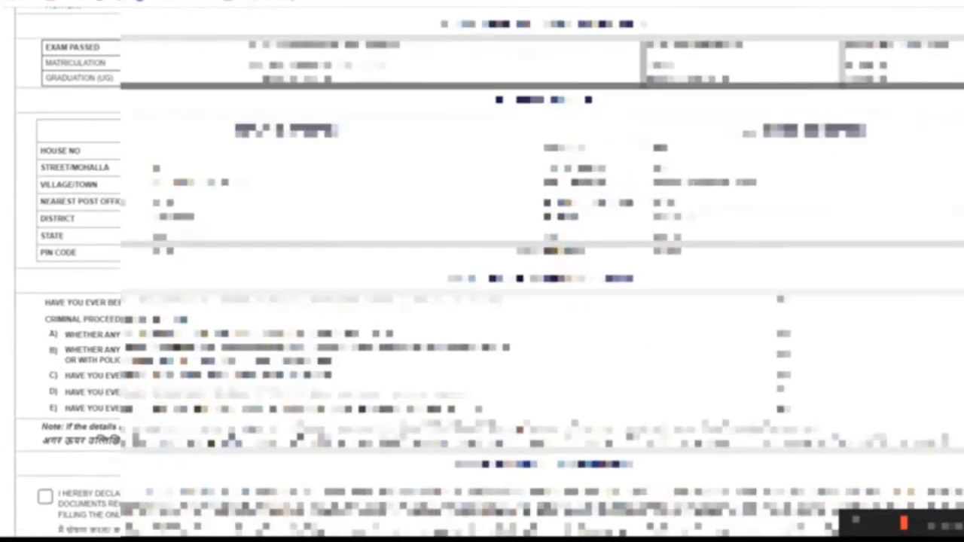